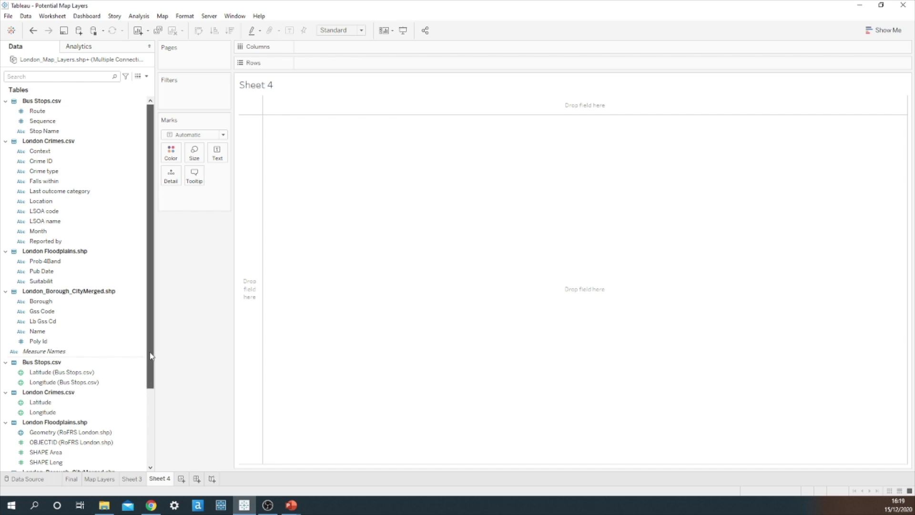
# - Start a blank Sheet 4 in the Potential Map Layers workbook
pyautogui.moveTo(151, 353); pyautogui.dragTo(154, 427)
# - Put London_Borough_CityMerged.shp Geometry on Detail to draw filled London shapes
pyautogui.click(141, 425)
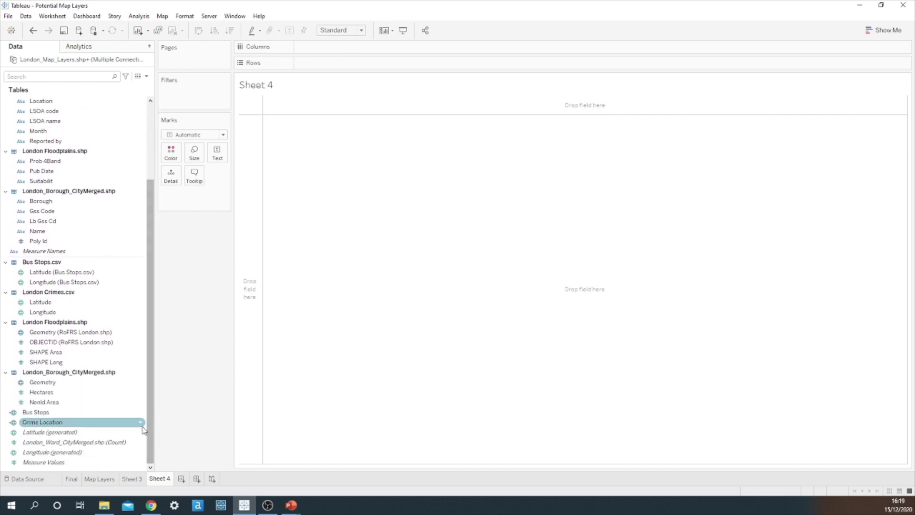
pyautogui.click(106, 402)
pyautogui.click(50, 384)
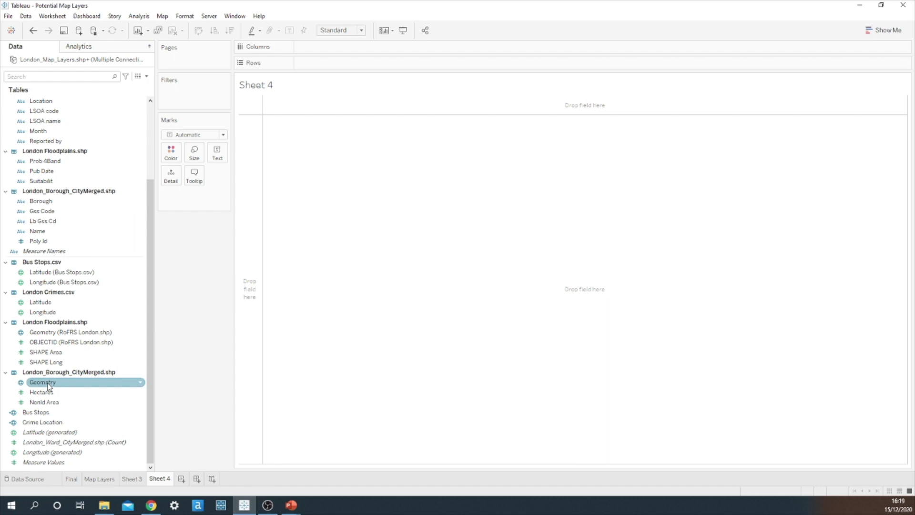
pyautogui.moveTo(49, 387); pyautogui.dragTo(374, 189)
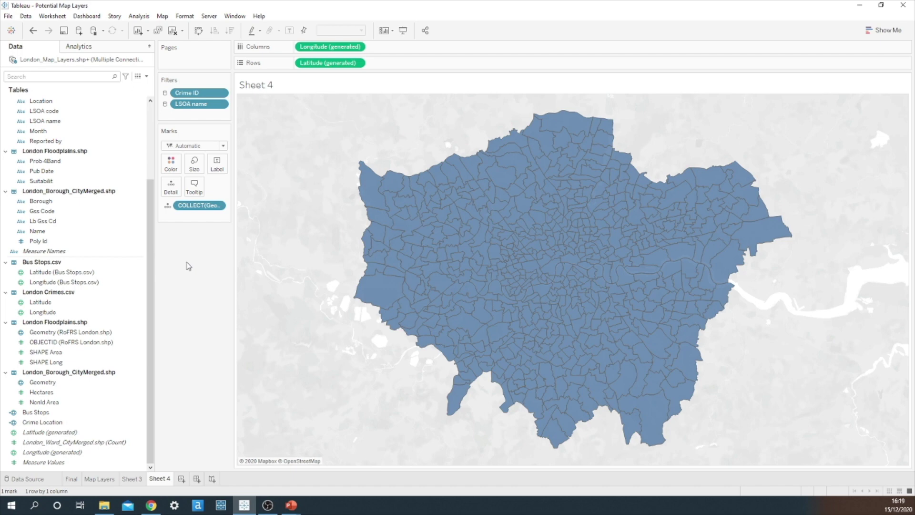
# - Fill the London shapes light grey with white borders
pyautogui.click(176, 167)
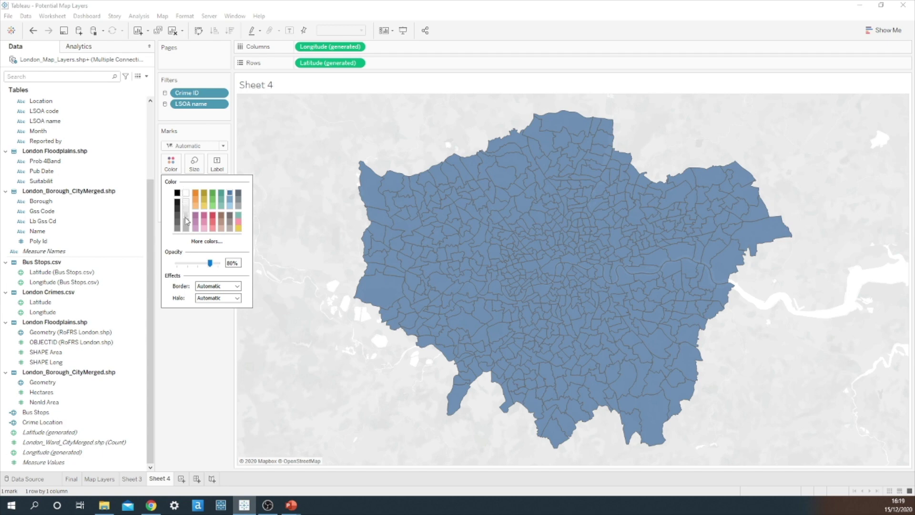
pyautogui.click(186, 220)
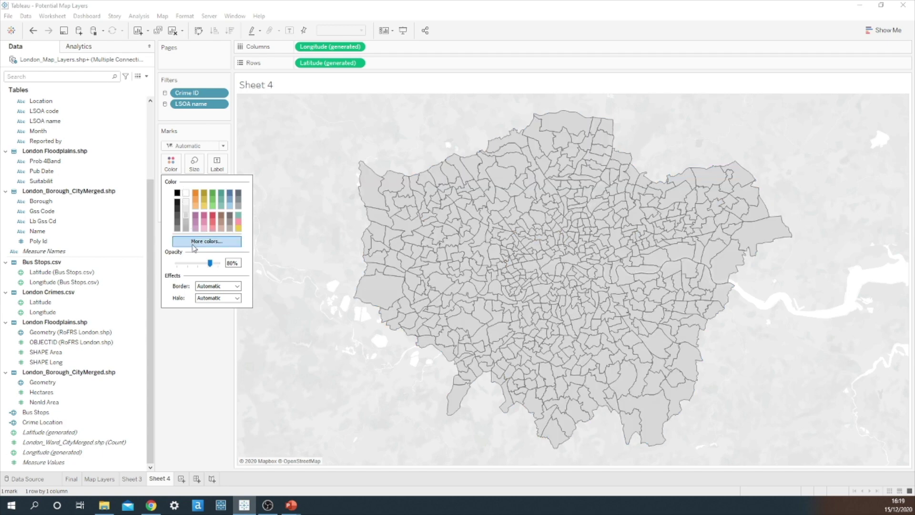
pyautogui.click(205, 288)
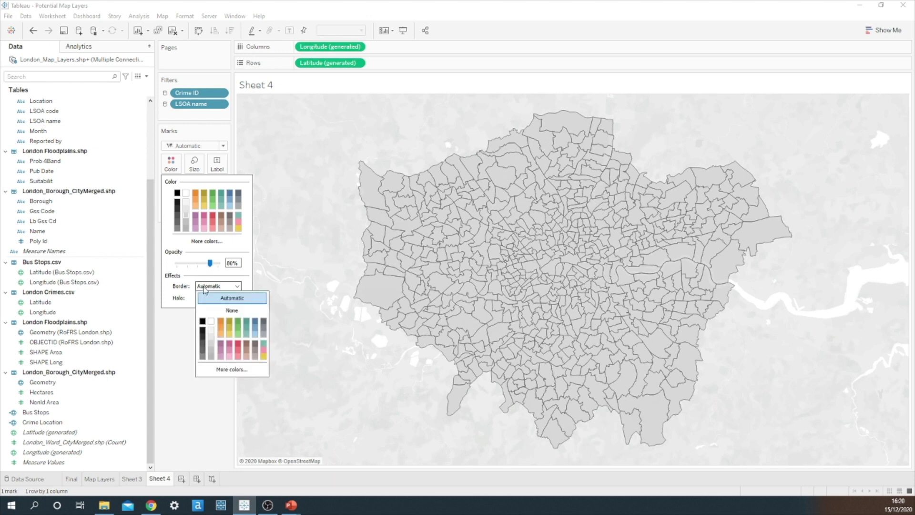
pyautogui.click(211, 324)
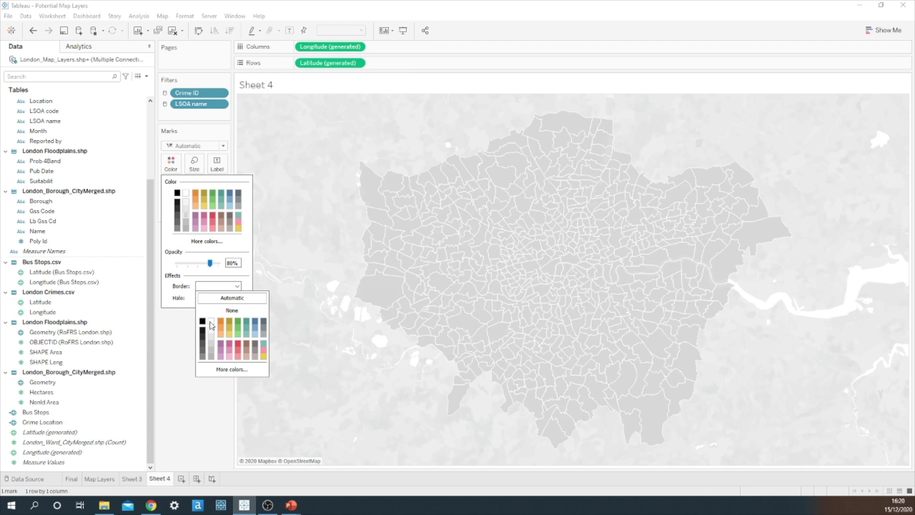
pyautogui.click(189, 331)
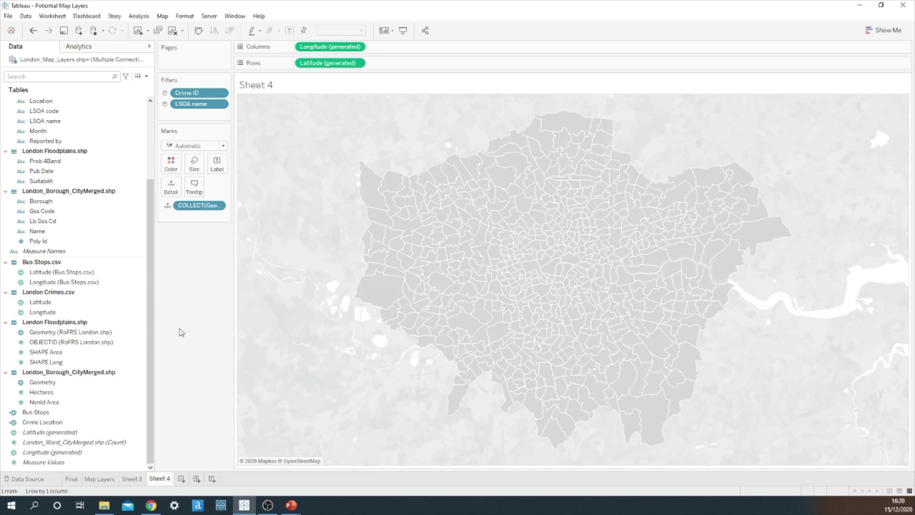
# - Set the background map washout to 73% and add Borough to Detail
pyautogui.click(163, 16)
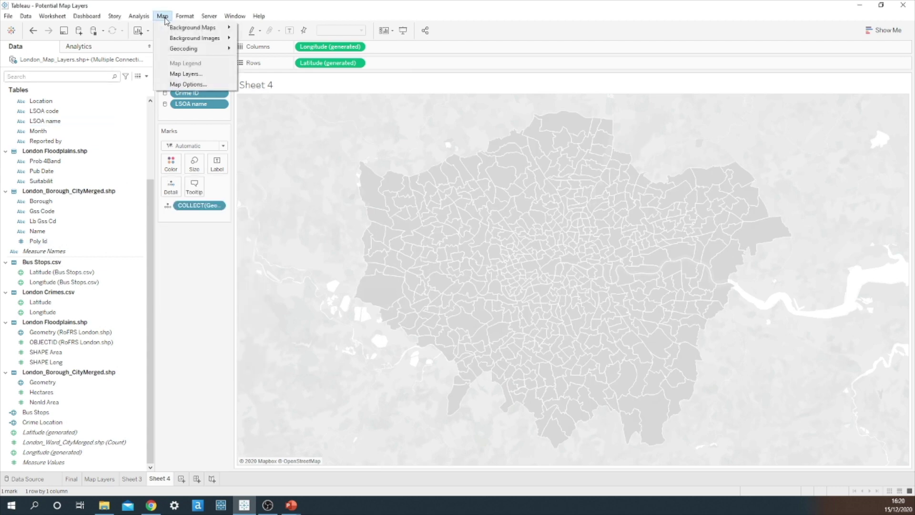
pyautogui.click(174, 75)
pyautogui.moveTo(42, 94); pyautogui.dragTo(100, 97)
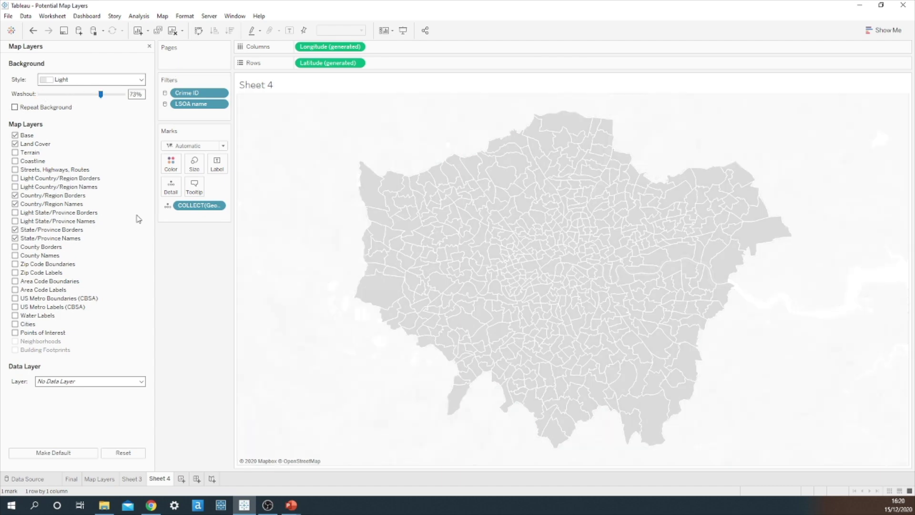
pyautogui.click(149, 46)
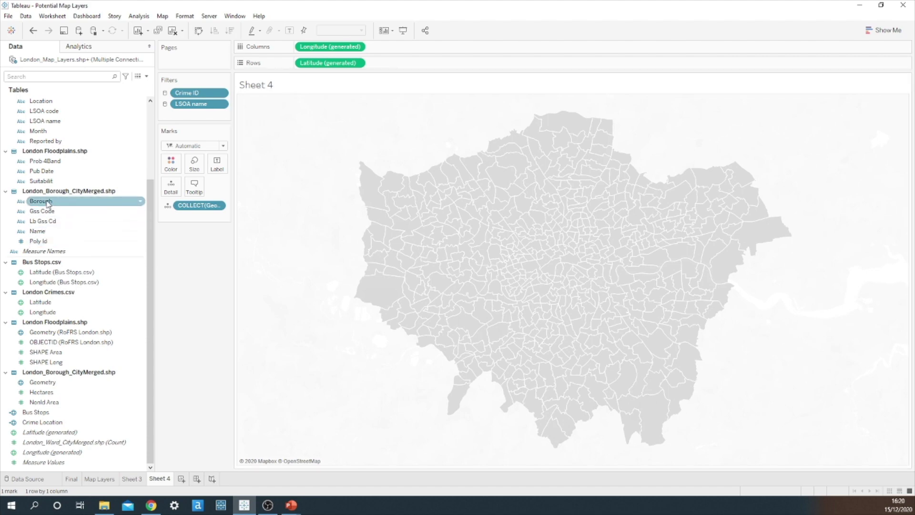
pyautogui.moveTo(47, 201); pyautogui.dragTo(175, 191)
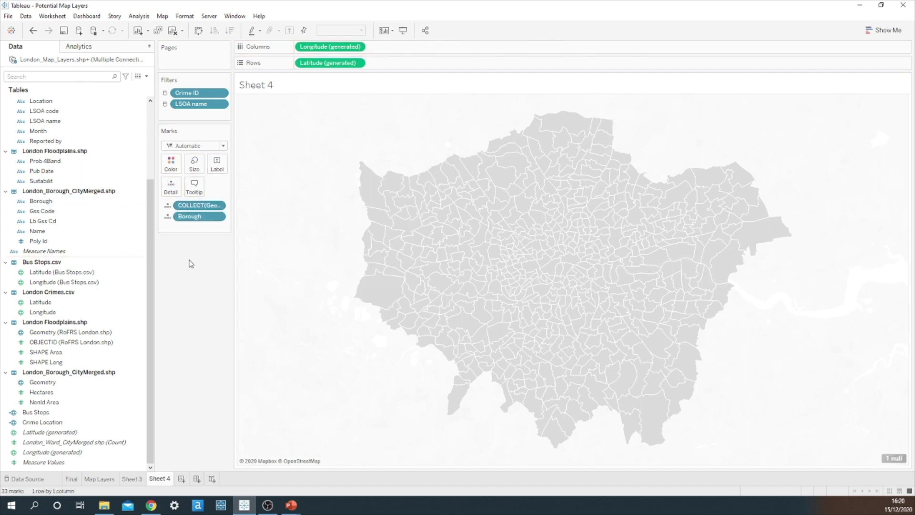
# - Pick up the RoFRS London.shp Geometry field to add floodplains to the map
pyautogui.moveTo(384, 261)
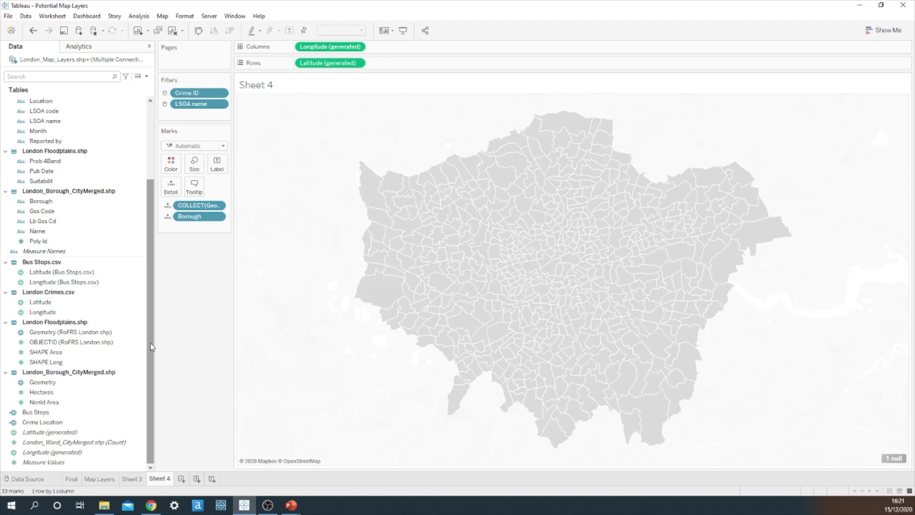
pyautogui.click(116, 334)
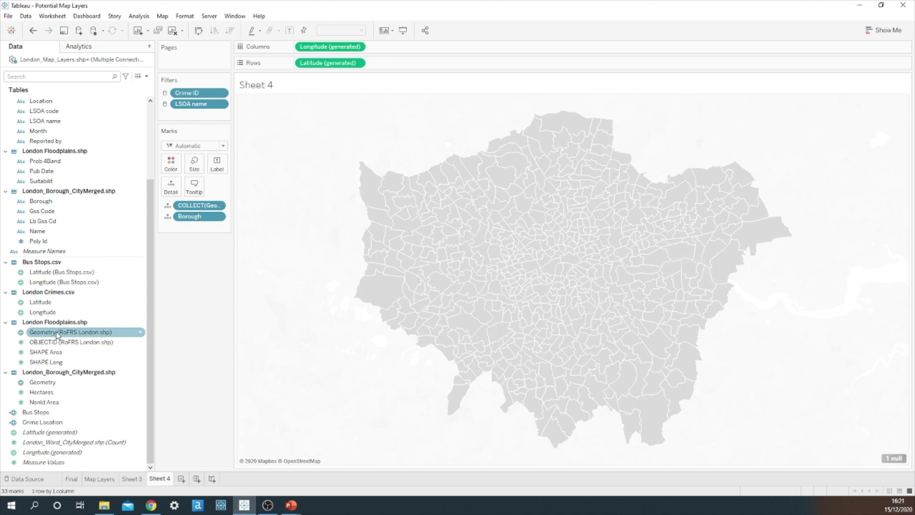
pyautogui.moveTo(56, 335); pyautogui.dragTo(133, 315)
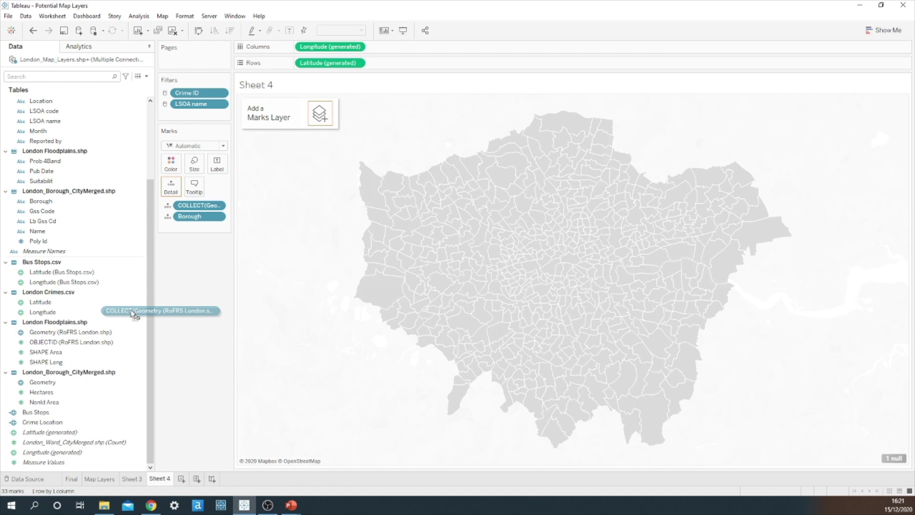
# - Drop RoFRS London.shp Geometry on Add a Marks Layer to show blue floodplains
pyautogui.moveTo(132, 311); pyautogui.dragTo(323, 113)
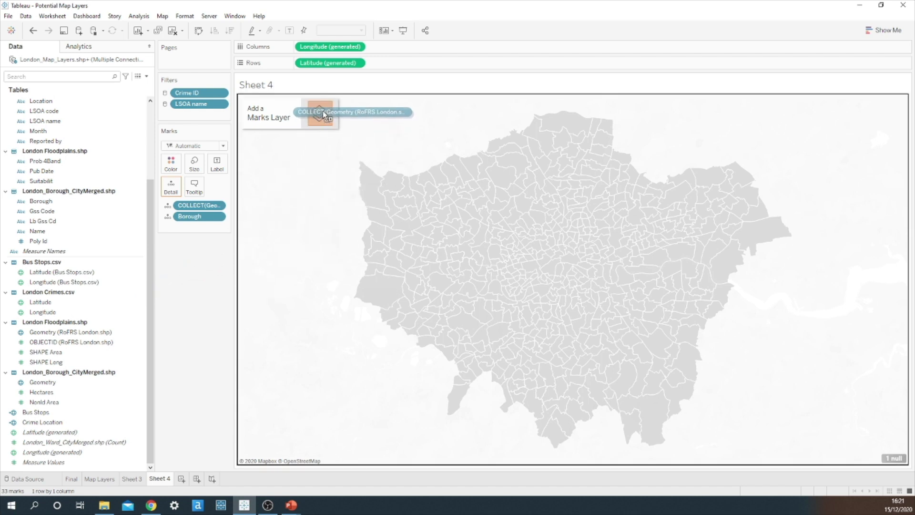
pyautogui.moveTo(322, 111); pyautogui.dragTo(323, 111)
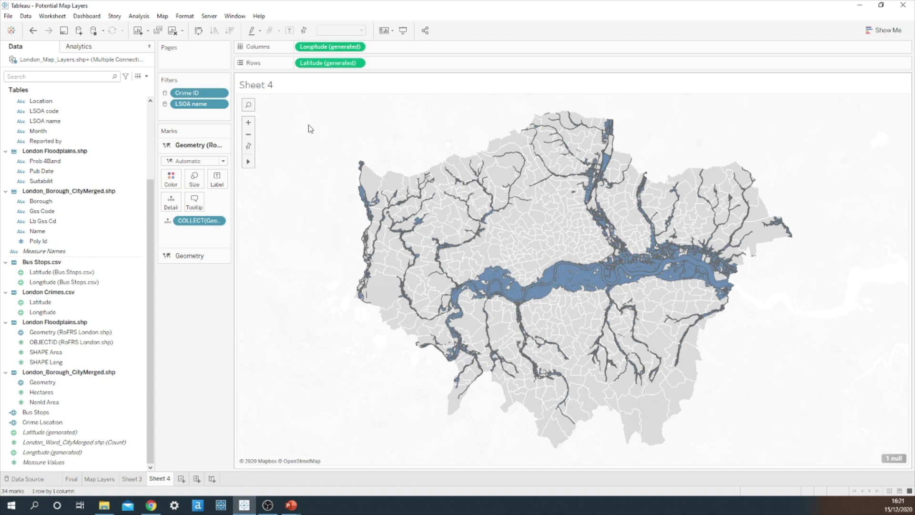
# - Rename the floodplain marks layer to Floodplains
pyautogui.moveTo(237, 190); pyautogui.dragTo(289, 189)
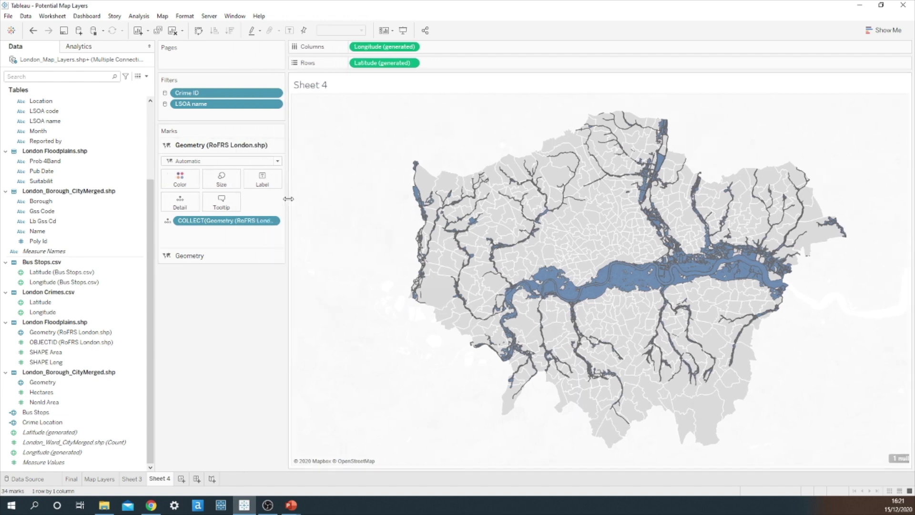
pyautogui.moveTo(229, 148)
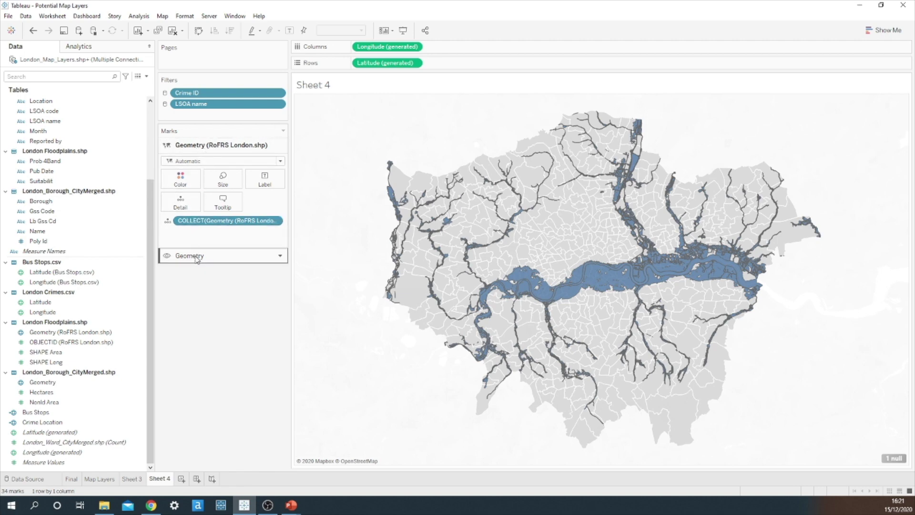
pyautogui.doubleClick(212, 145)
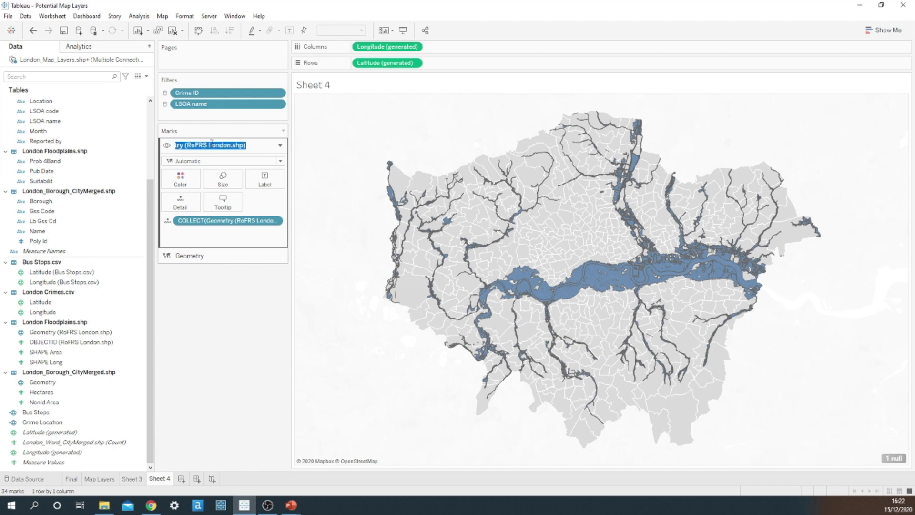
pyautogui.press('BackSpace')
pyautogui.write('F')
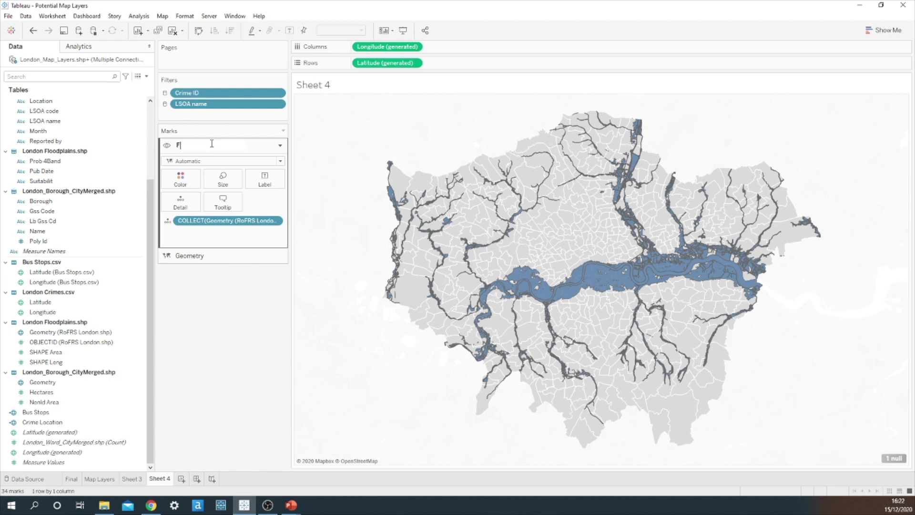
pyautogui.write('loodplains')
pyautogui.click(206, 257)
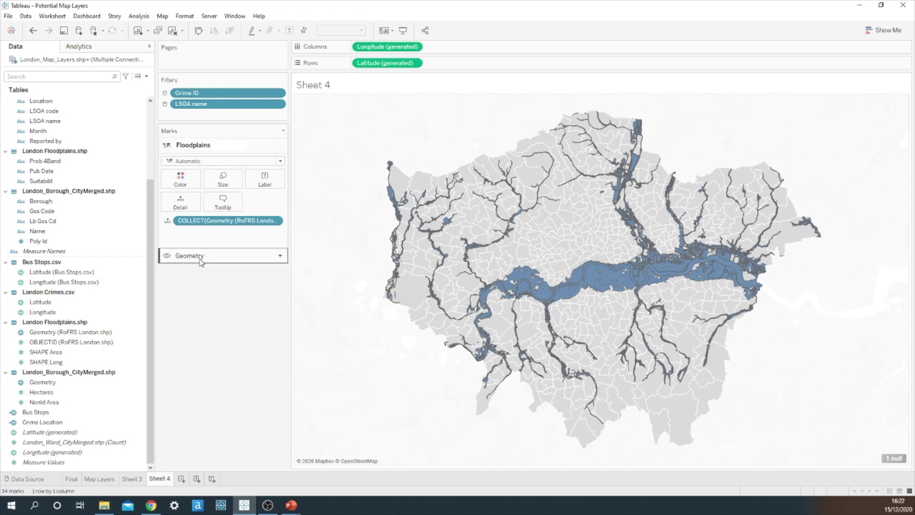
# - Rename the borough marks layer to London Boroughs
pyautogui.doubleClick(193, 161)
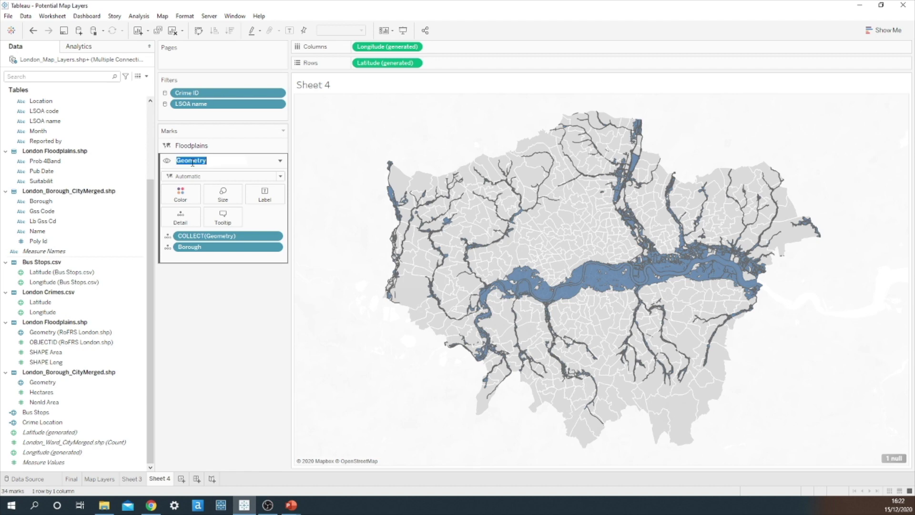
pyautogui.write('London Boroughs')
pyautogui.press('Return')
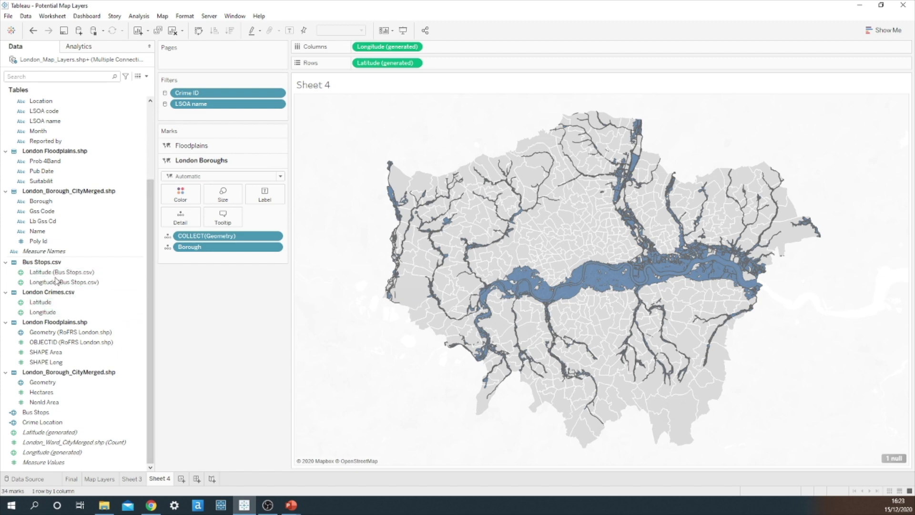
pyautogui.click(55, 281)
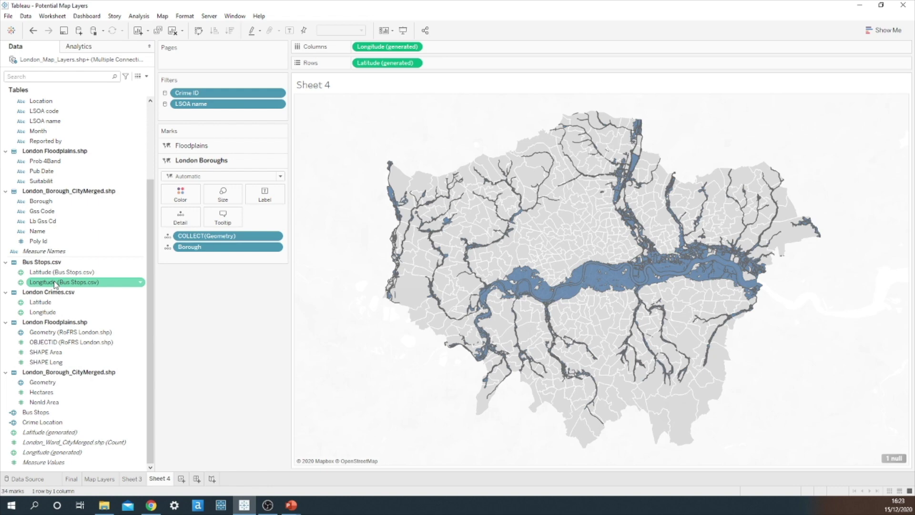
pyautogui.rightClick(45, 413)
pyautogui.click(76, 283)
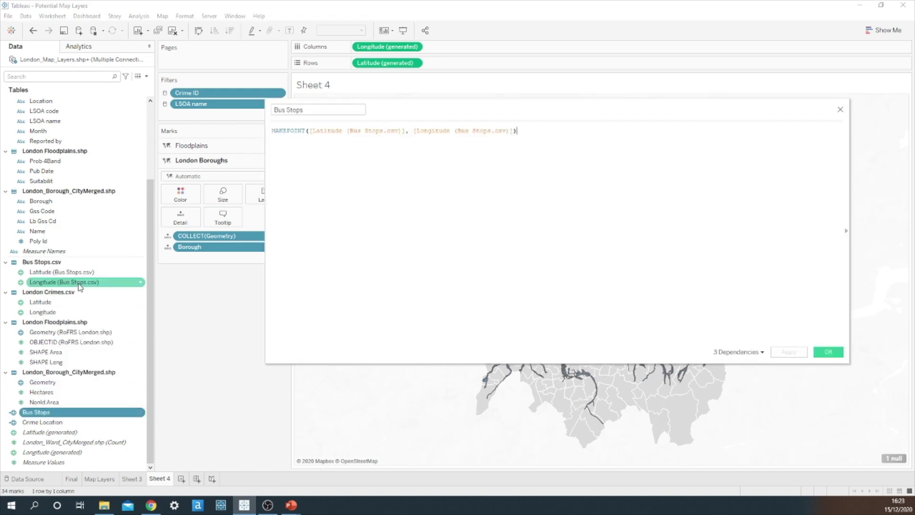
pyautogui.keyDown('ctrl'); pyautogui.scroll(5, 451, 241); pyautogui.keyUp('ctrl')
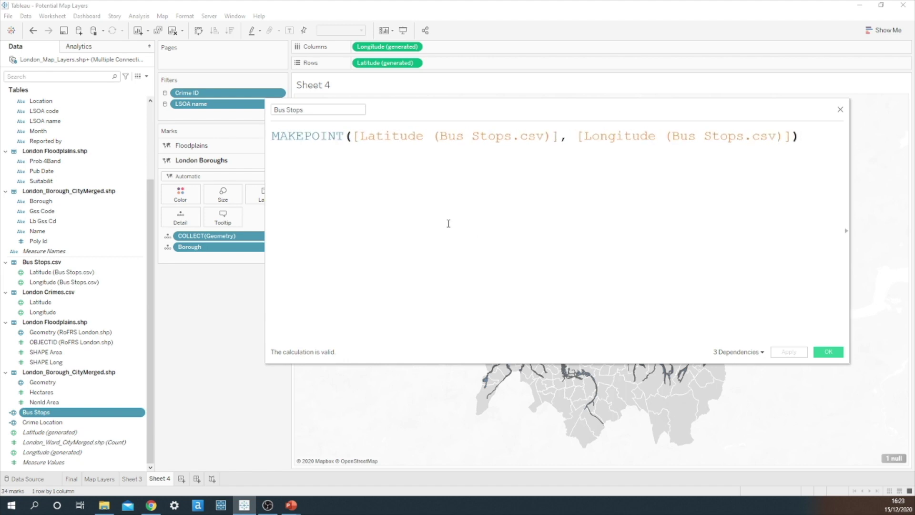
pyautogui.click(829, 352)
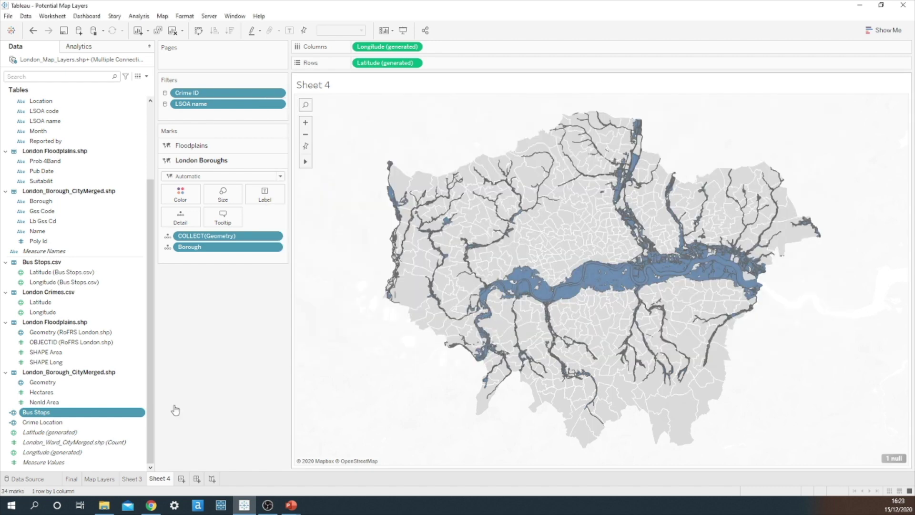
pyautogui.moveTo(53, 416); pyautogui.dragTo(383, 117)
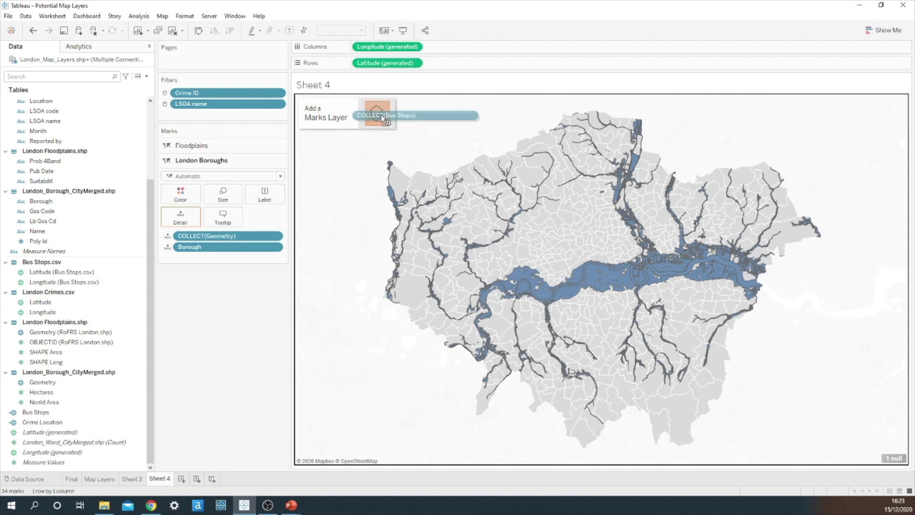
# - Add Bus Stops as a third marks layer over boroughs and floodplains
pyautogui.moveTo(383, 117); pyautogui.dragTo(382, 118)
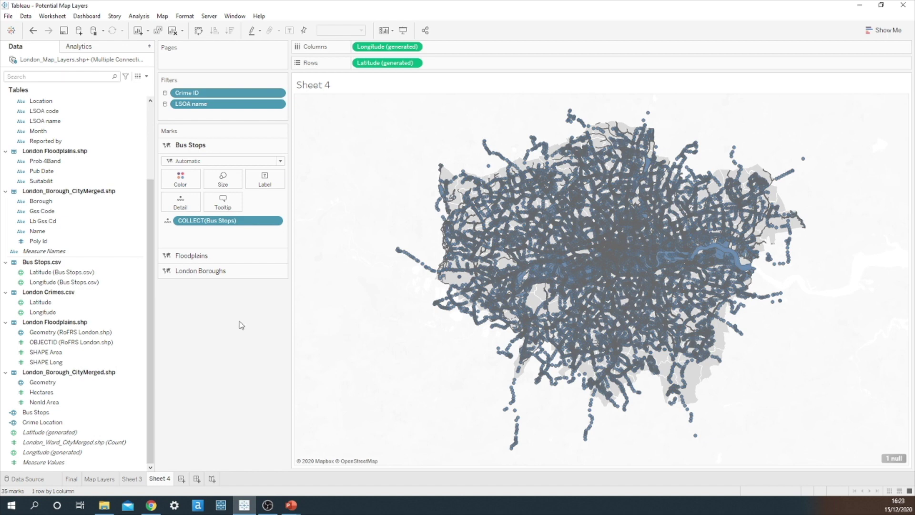
pyautogui.scroll(2, 155, 251)
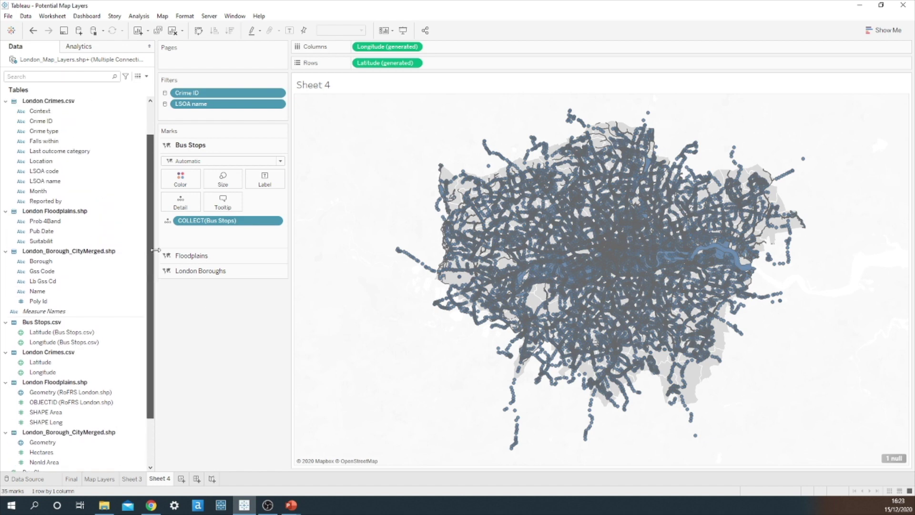
pyautogui.scroll(2, 156, 250)
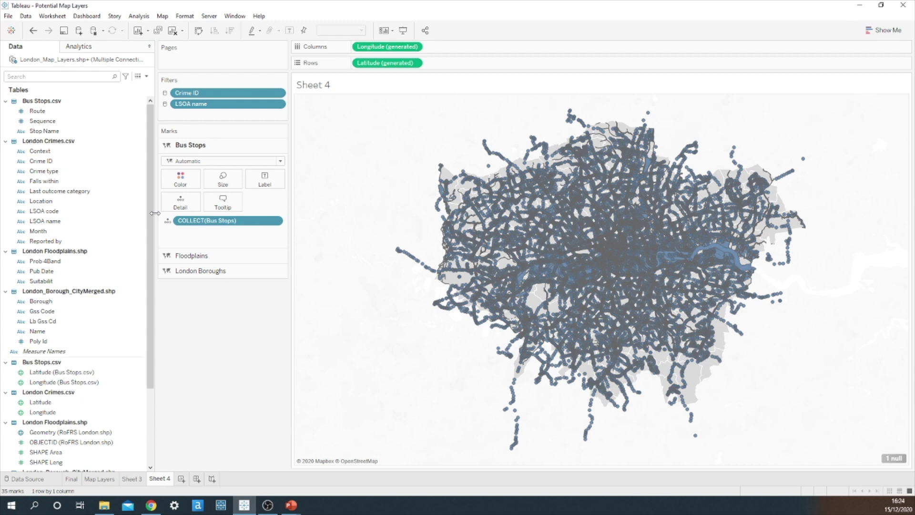
pyautogui.click(281, 162)
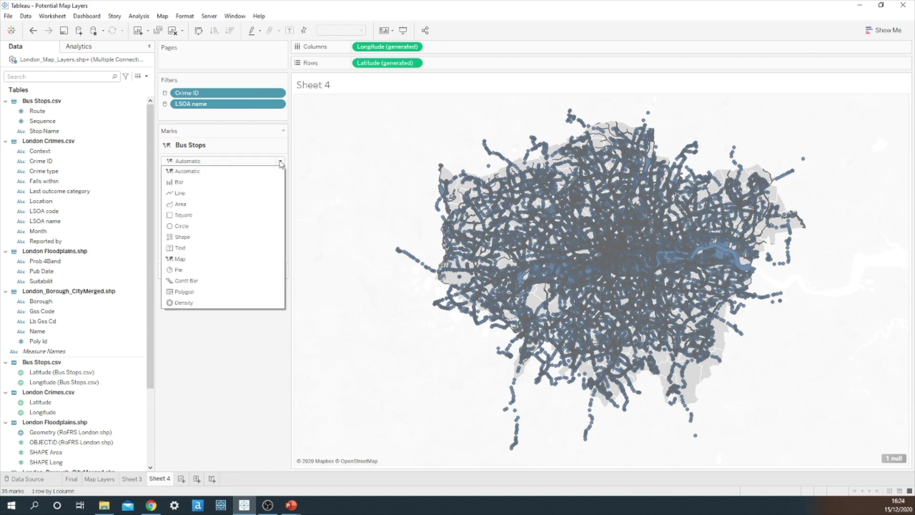
# - Draw Bus Stops as Line marks with Route on Detail and Sequence on Path
pyautogui.click(210, 192)
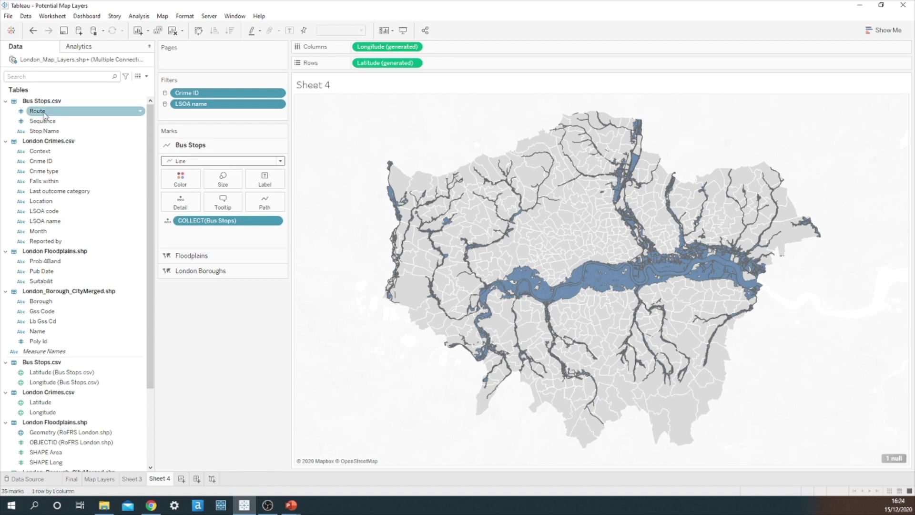
pyautogui.moveTo(38, 111); pyautogui.dragTo(166, 202)
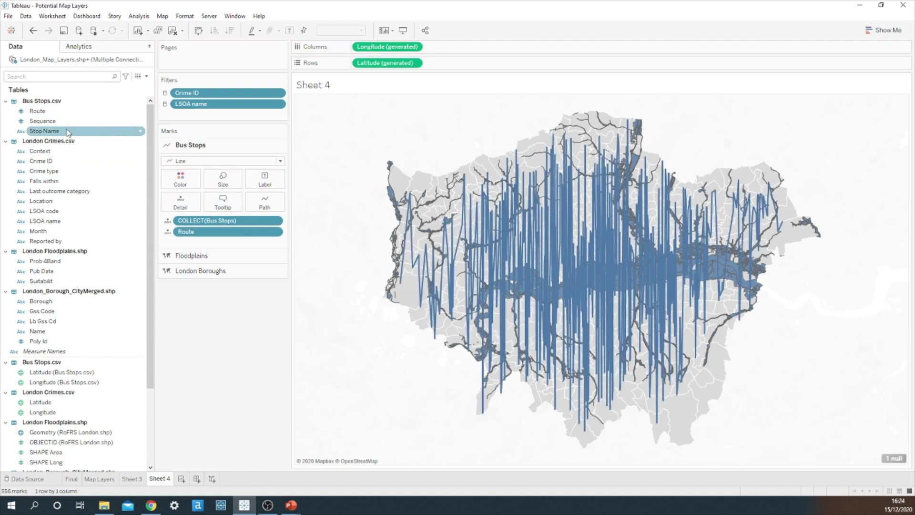
pyautogui.moveTo(56, 122); pyautogui.dragTo(269, 205)
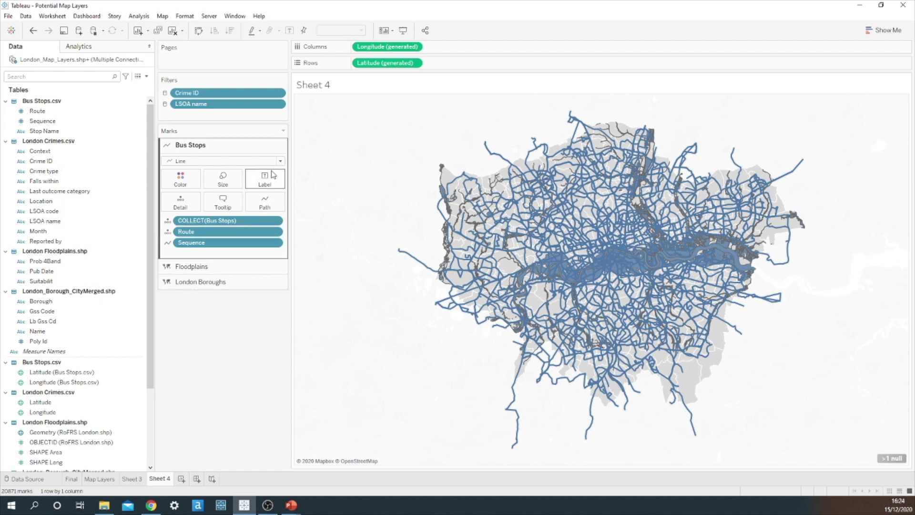
# - Make the bus route lines thinner, black and 33% opaque
pyautogui.click(237, 179)
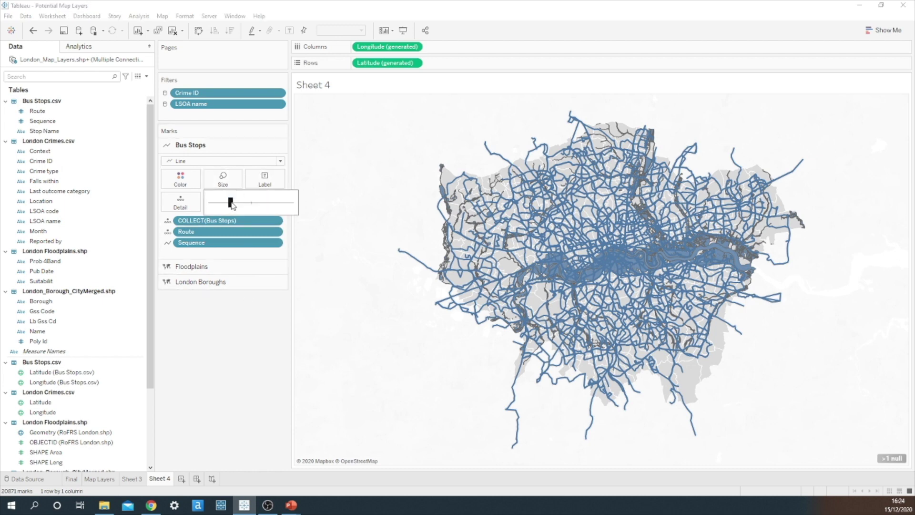
pyautogui.moveTo(231, 205); pyautogui.dragTo(208, 205)
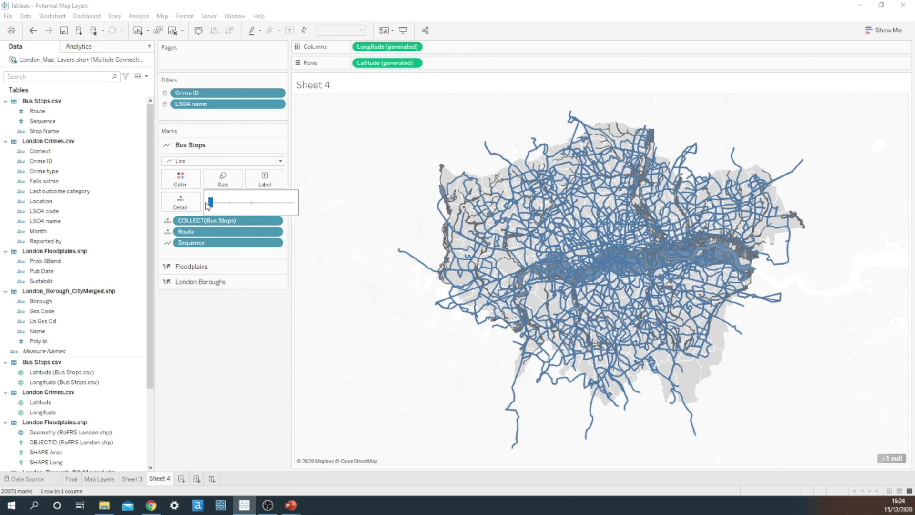
pyautogui.click(179, 183)
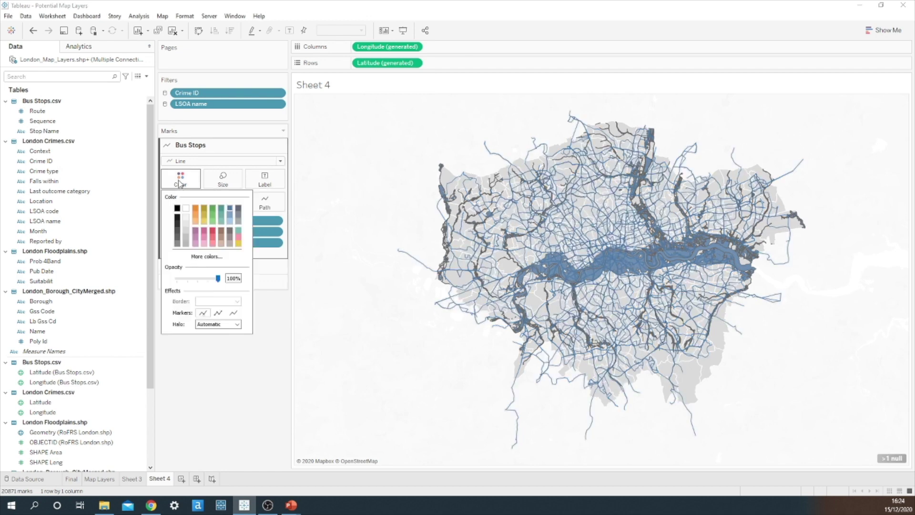
pyautogui.click(177, 209)
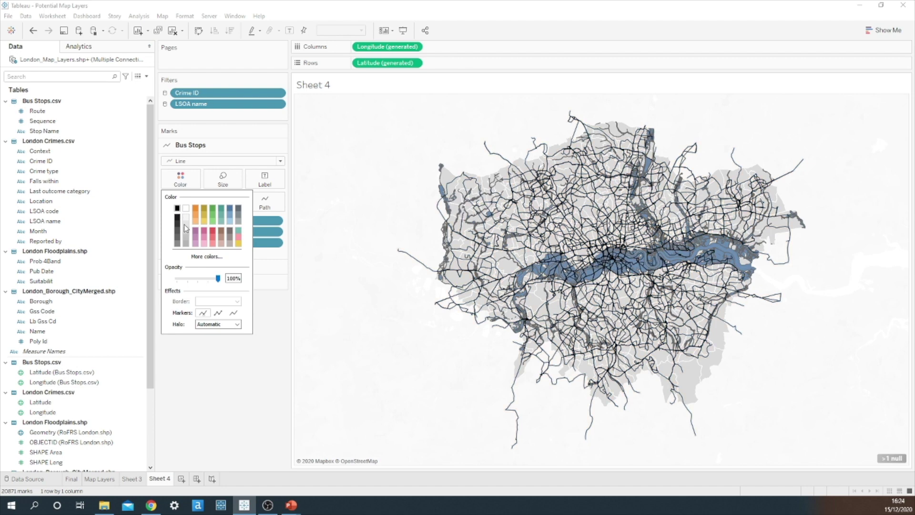
pyautogui.moveTo(218, 279); pyautogui.dragTo(191, 281)
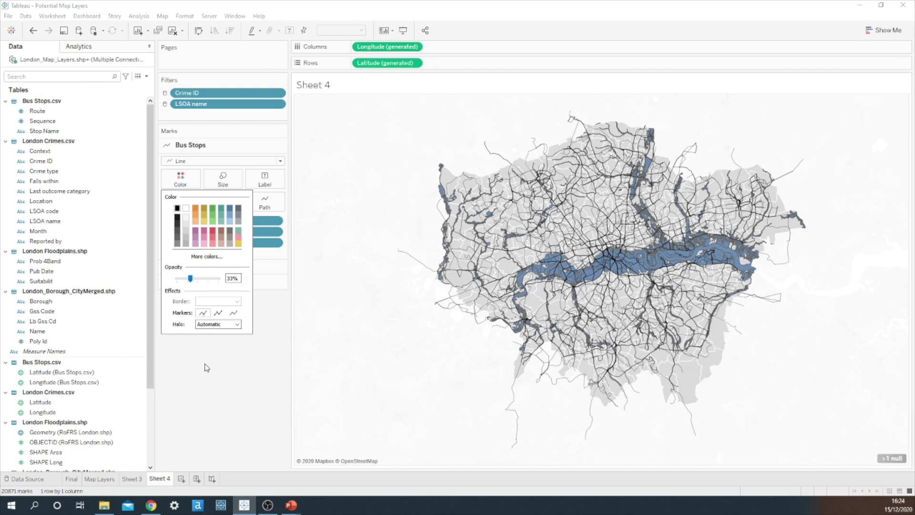
pyautogui.click(206, 368)
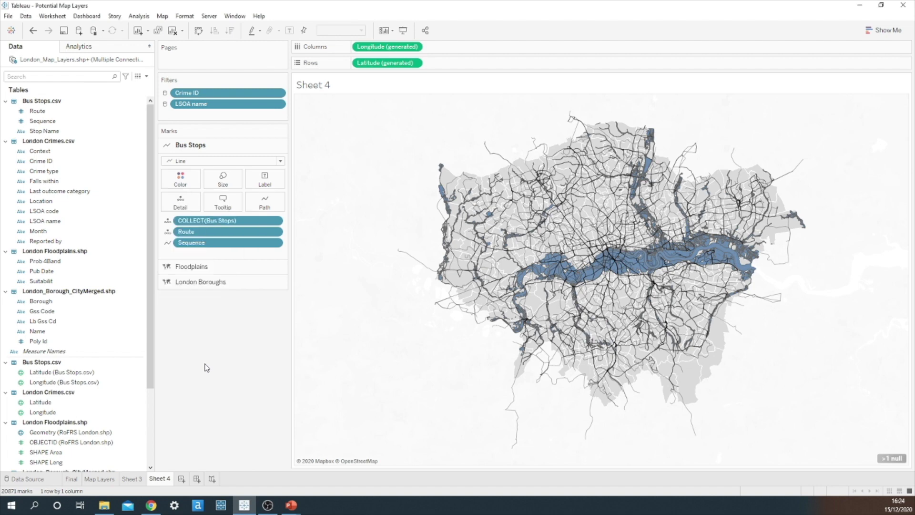
# - Change the Bus Stops layer name to Bus Routes
pyautogui.doubleClick(213, 146)
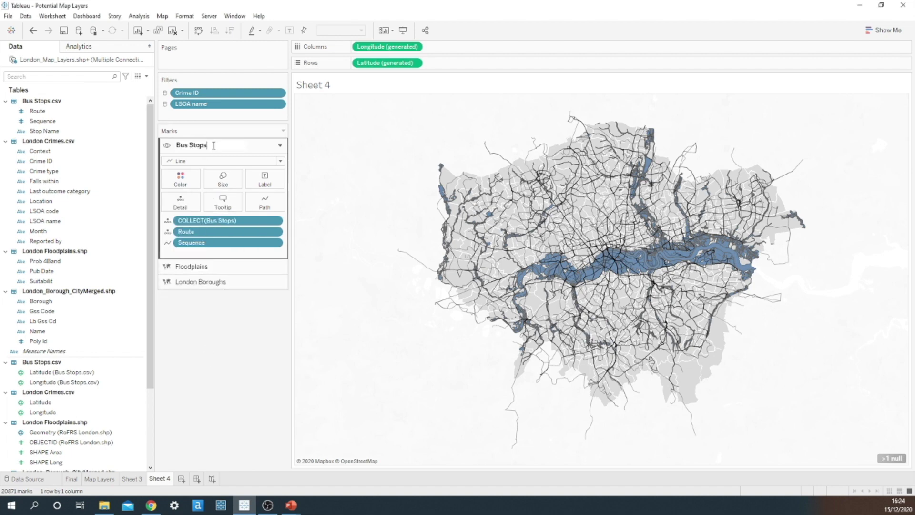
pyautogui.press('BackSpace')
pyautogui.press('BackSpace')
pyautogui.press('BackSpace')
pyautogui.press('BackSpace')
pyautogui.press('BackSpace')
pyautogui.write('Routes')
pyautogui.press('Return')
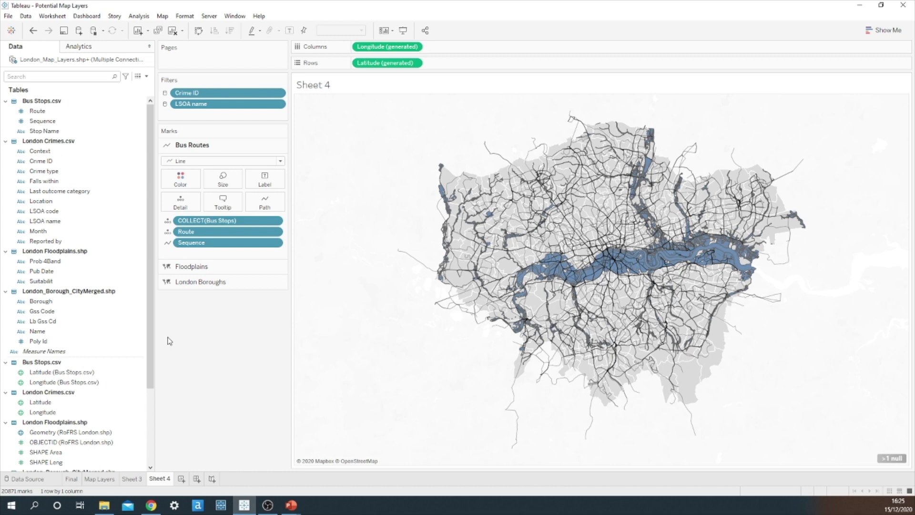
# - Check the Crime Location calculation, then add Crime Location to the map as a new marks layer
pyautogui.moveTo(151, 341); pyautogui.dragTo(153, 428)
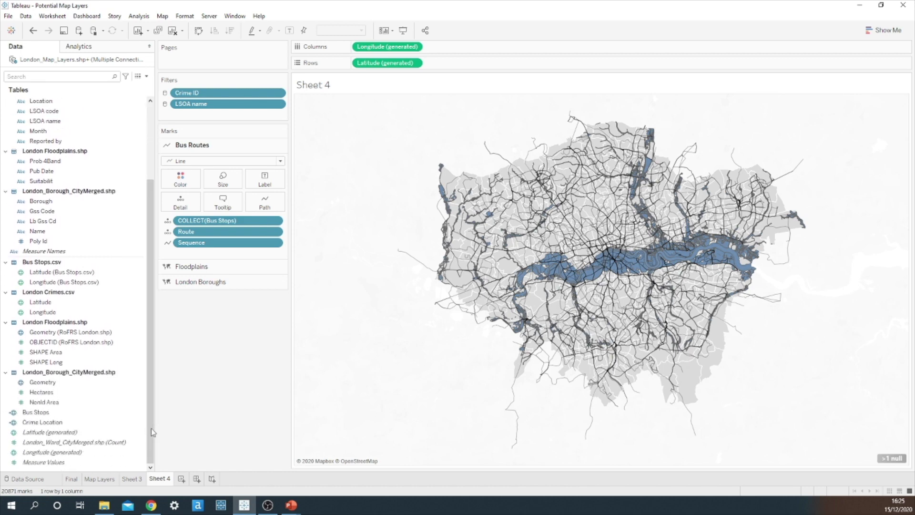
pyautogui.click(57, 423)
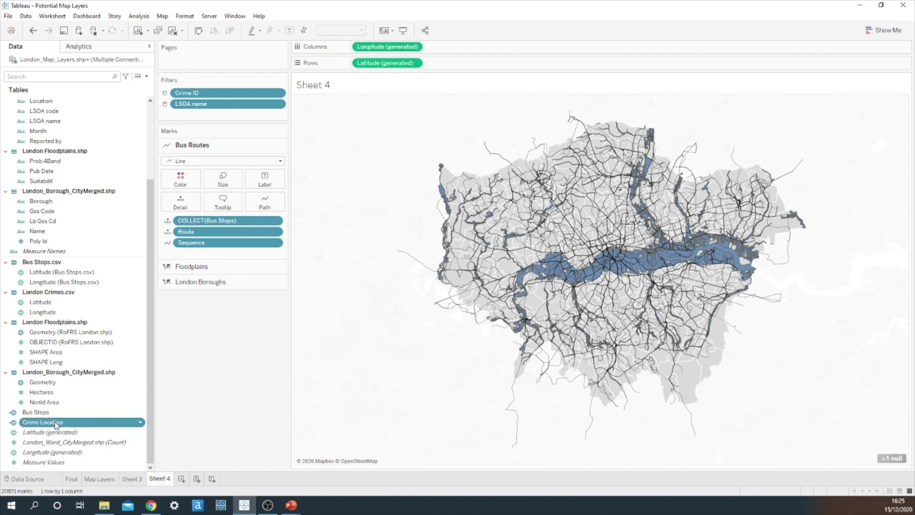
pyautogui.rightClick(57, 423)
pyautogui.click(74, 292)
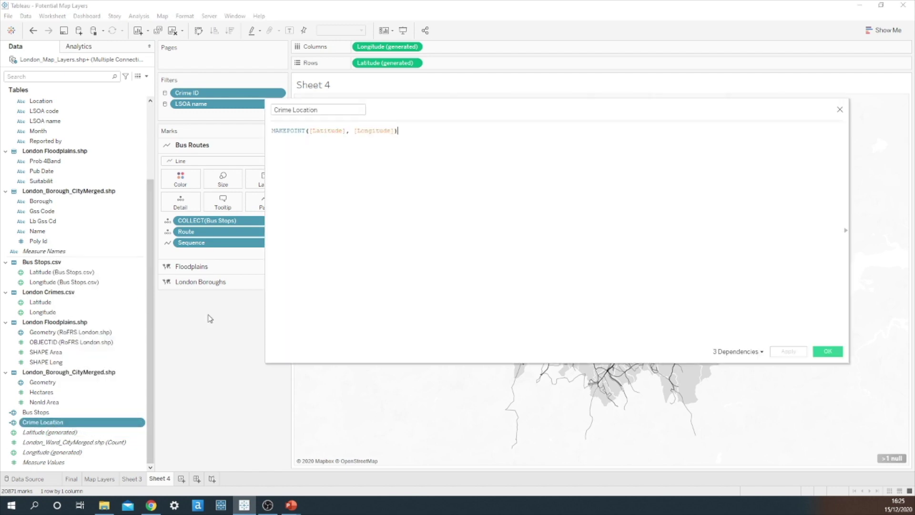
pyautogui.keyDown('ctrl'); pyautogui.scroll(6, 405, 245); pyautogui.keyUp('ctrl')
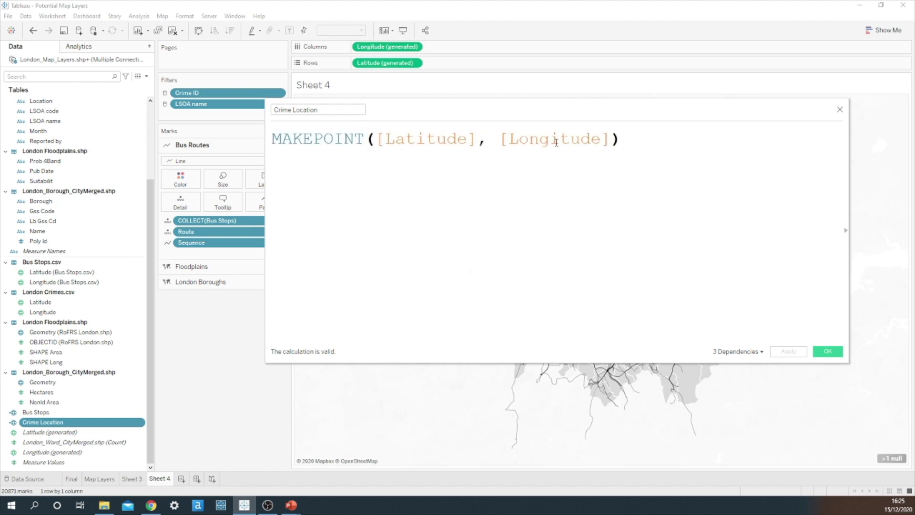
pyautogui.click(840, 109)
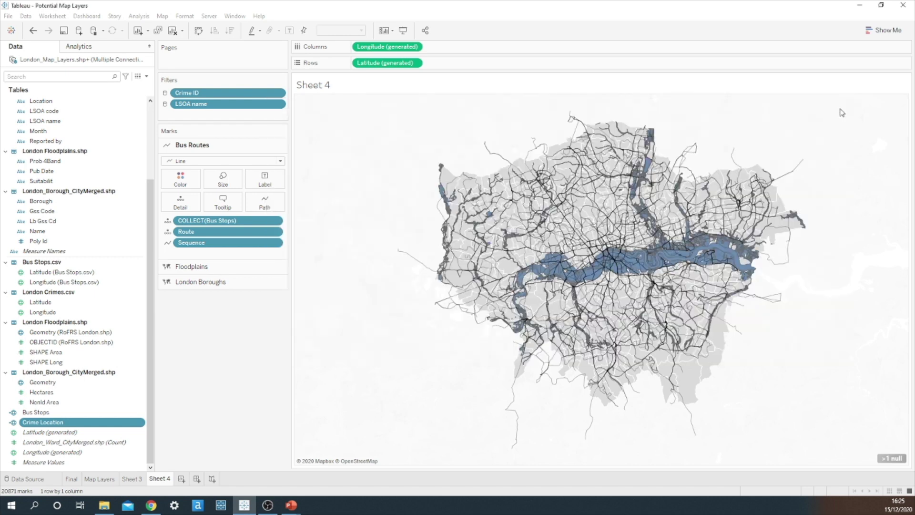
pyautogui.moveTo(57, 425); pyautogui.dragTo(382, 117)
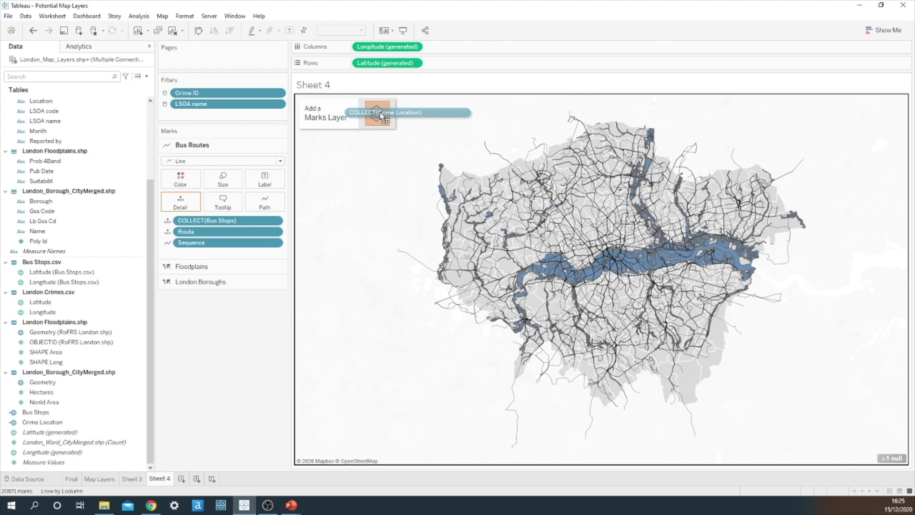
pyautogui.moveTo(380, 112); pyautogui.dragTo(380, 112)
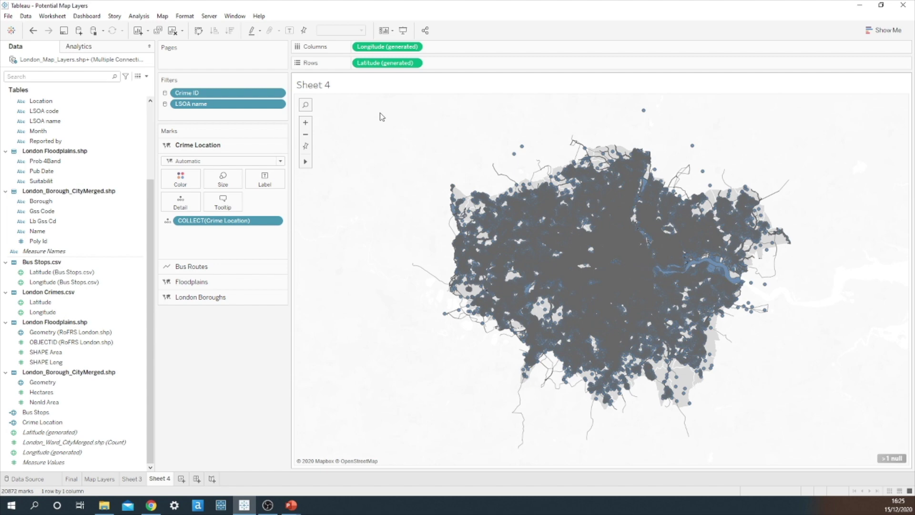
# - Switch the Crime Location mark type to Density and add Crime ID to Detail
pyautogui.click(280, 162)
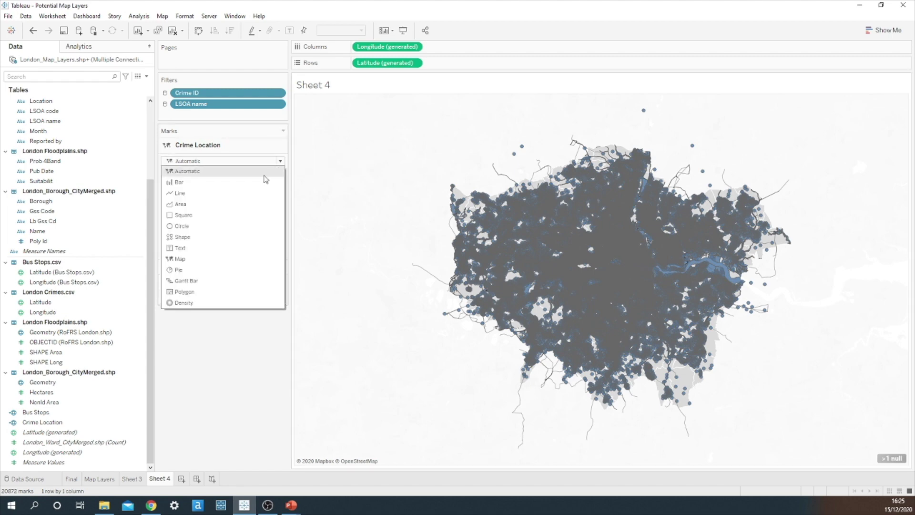
pyautogui.click(206, 305)
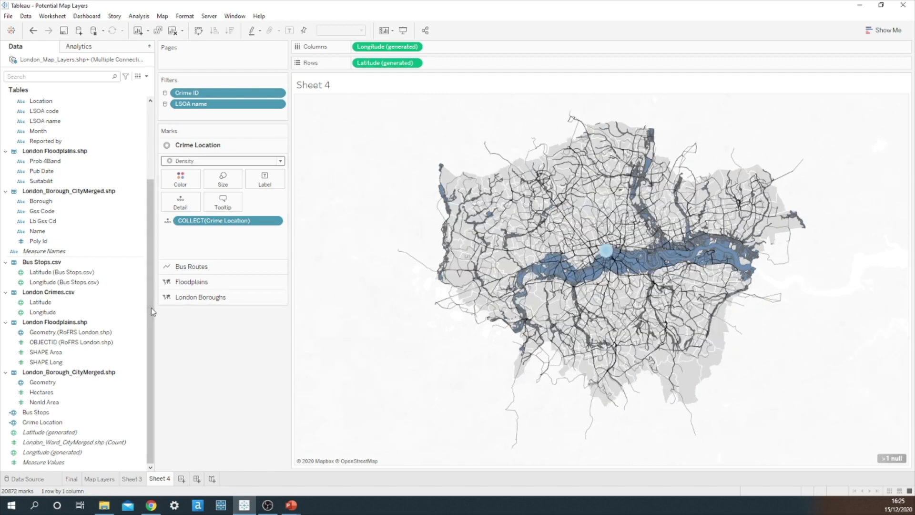
pyautogui.scroll(5, 154, 227)
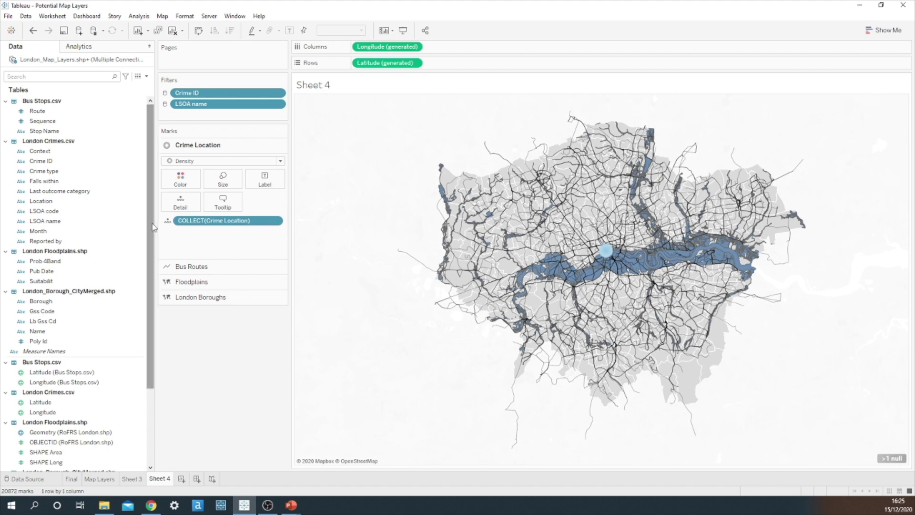
pyautogui.click(95, 178)
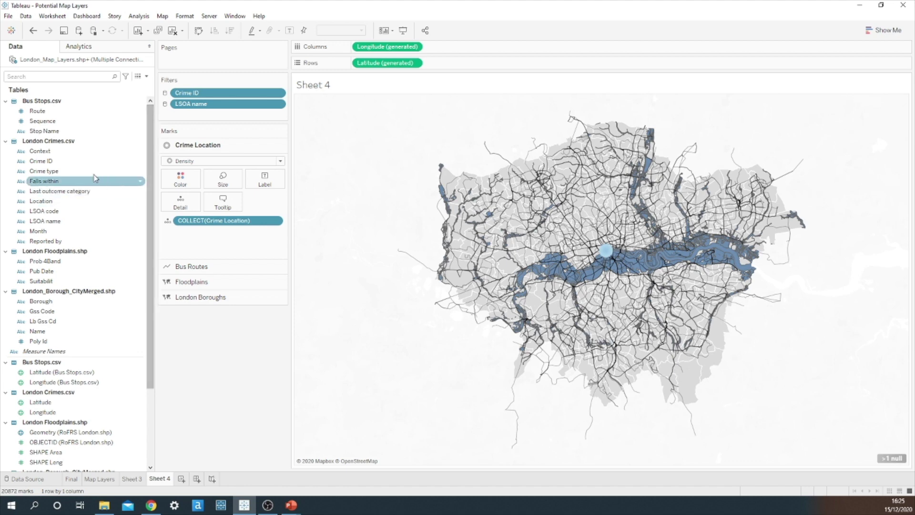
pyautogui.click(57, 162)
pyautogui.moveTo(56, 162); pyautogui.dragTo(189, 208)
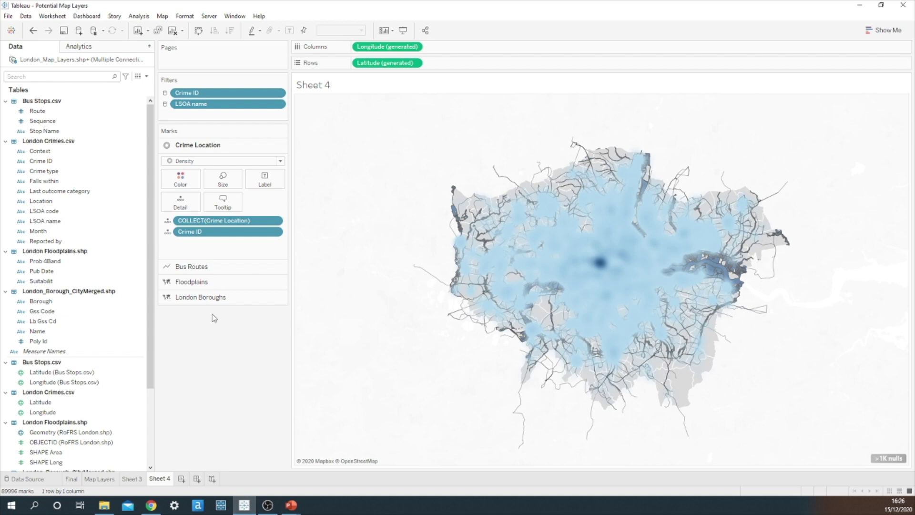
# - Give the crime heatmap the Density Red Dark palette with 86% intensity and 60% opacity
pyautogui.click(181, 181)
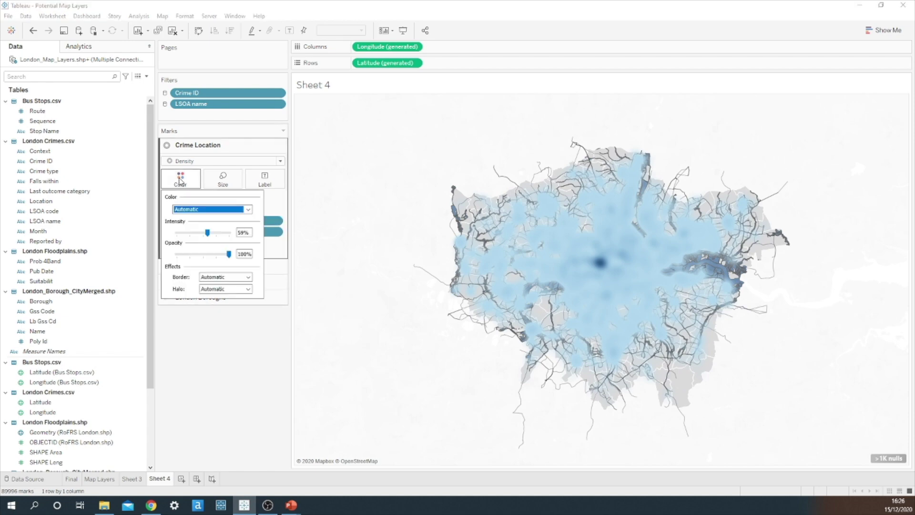
pyautogui.click(249, 210)
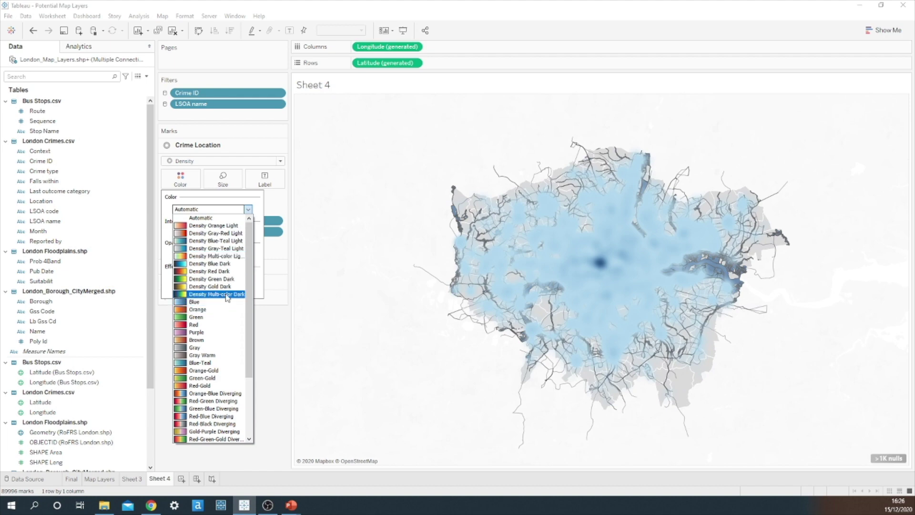
pyautogui.click(218, 272)
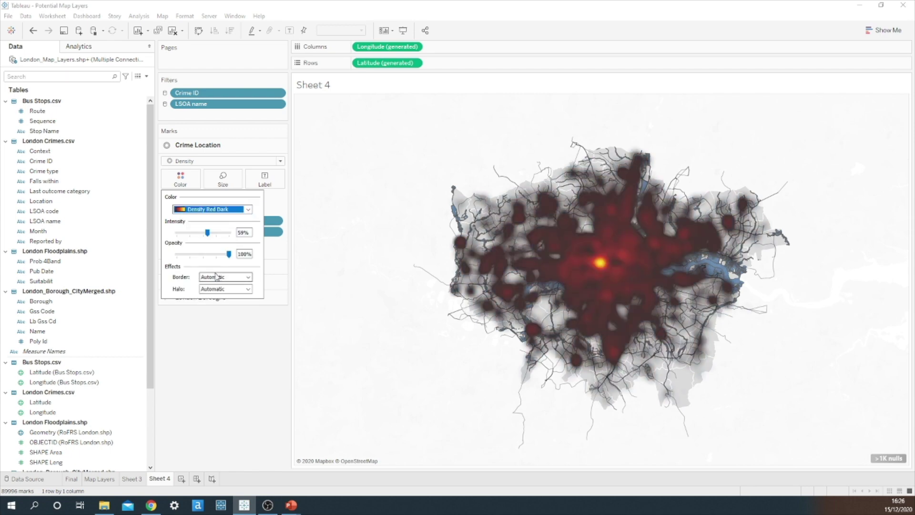
pyautogui.moveTo(207, 233); pyautogui.dragTo(210, 257)
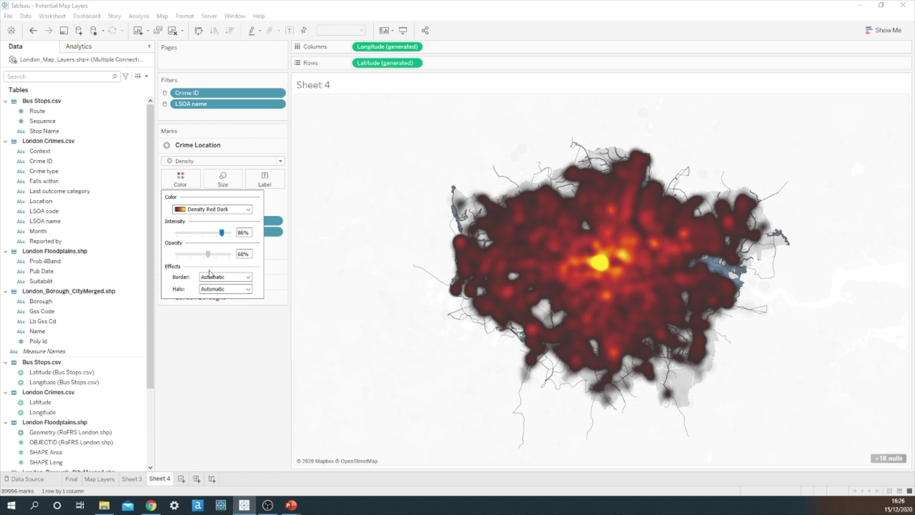
pyautogui.click(216, 327)
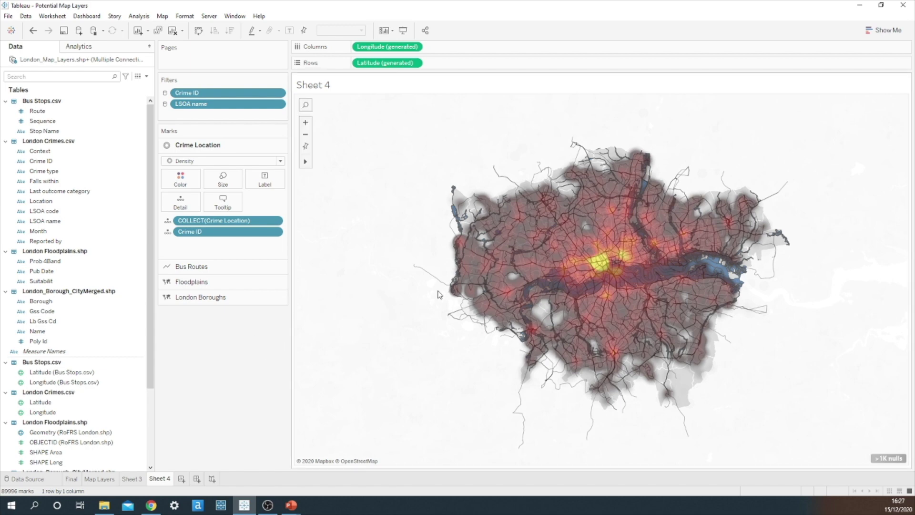
pyautogui.moveTo(514, 281)
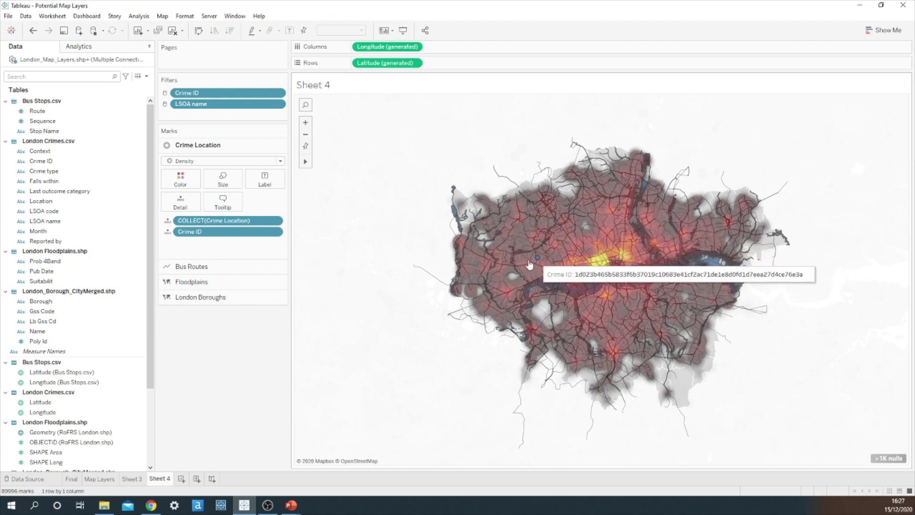
# - Disable selection on the Crime Location, Bus Routes and Floodplains layers
pyautogui.click(280, 146)
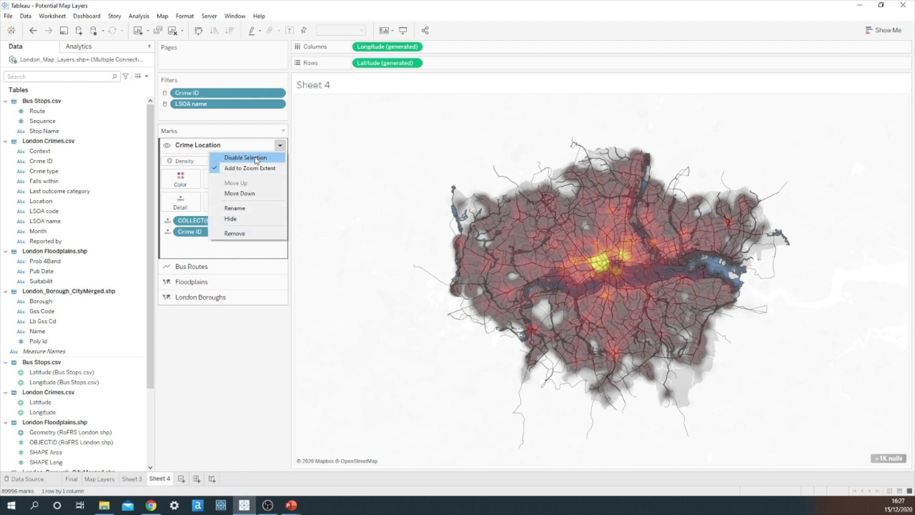
pyautogui.click(257, 158)
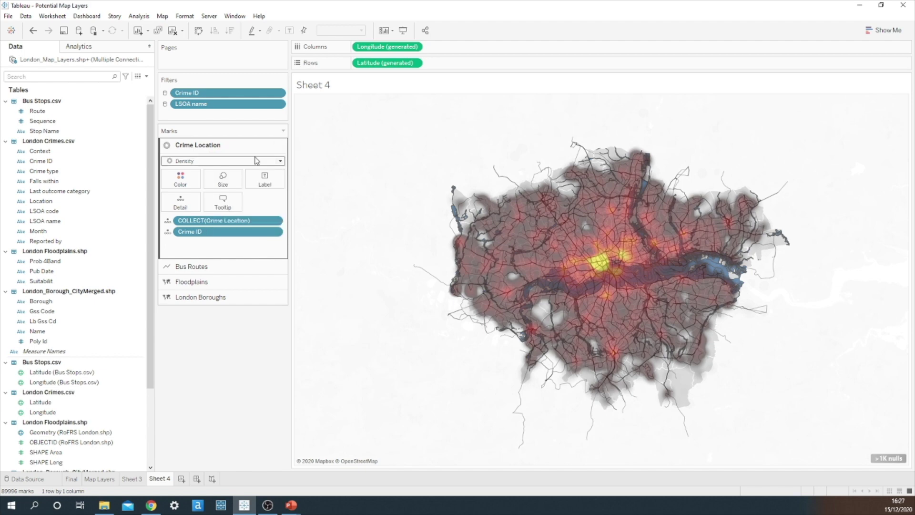
pyautogui.click(233, 267)
pyautogui.click(281, 162)
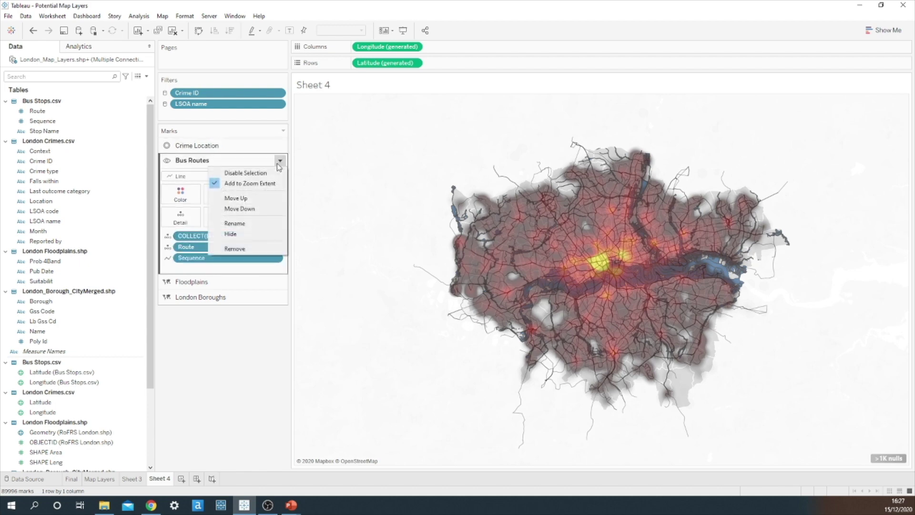
pyautogui.click(260, 176)
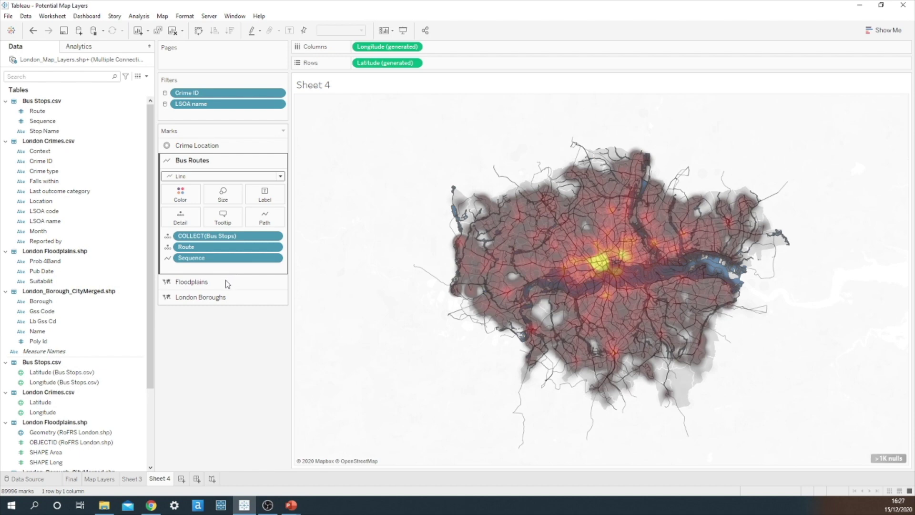
pyautogui.click(225, 282)
pyautogui.click(280, 176)
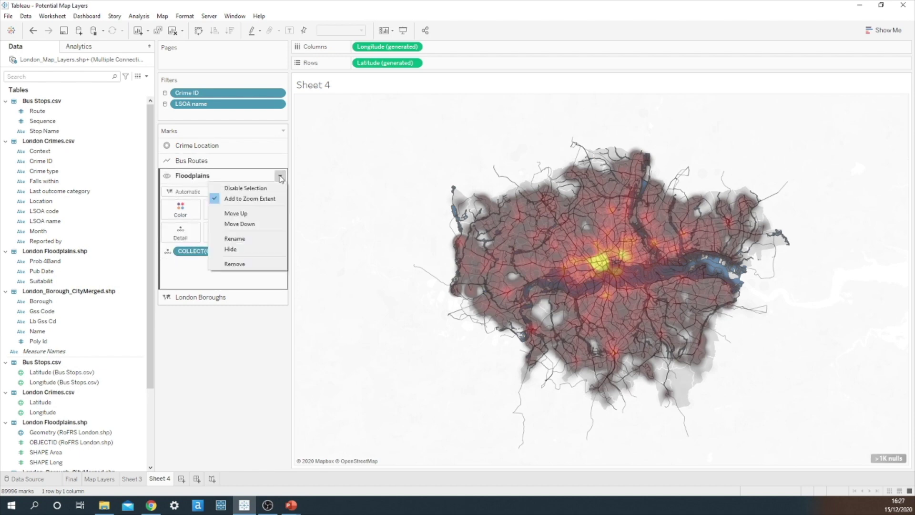
pyautogui.click(261, 188)
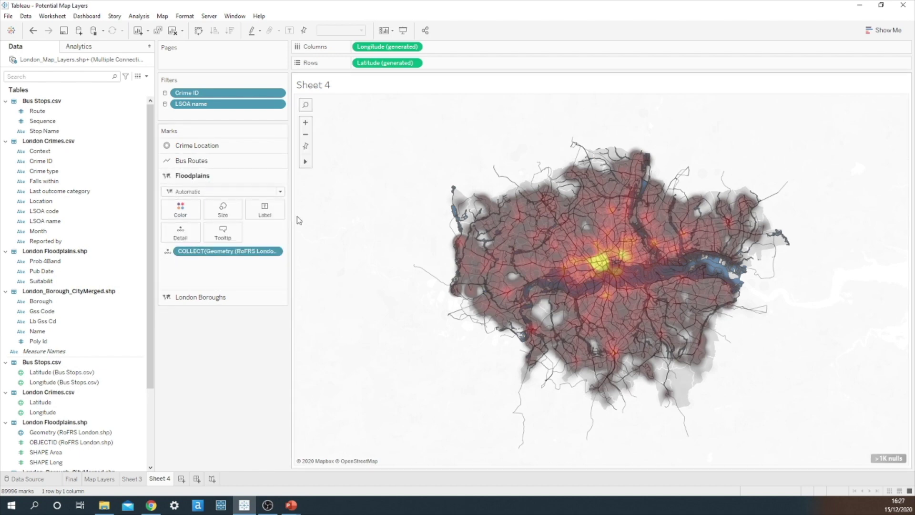
# - Move the Floodplains layer above Bus Routes in the Marks layer order
pyautogui.moveTo(469, 270)
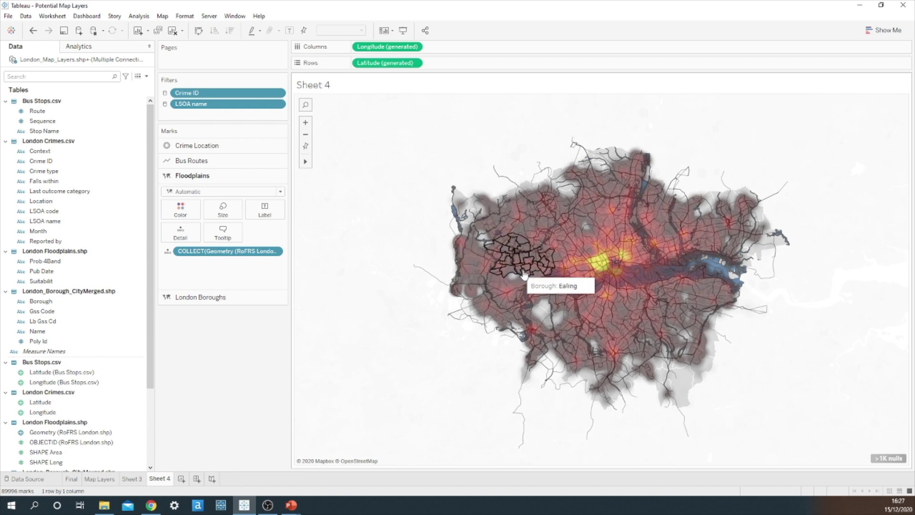
pyautogui.moveTo(564, 237)
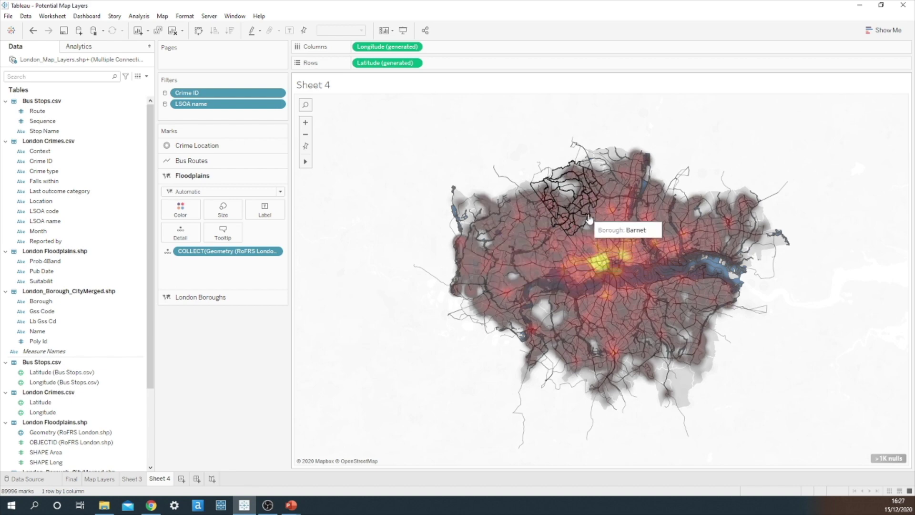
pyautogui.moveTo(681, 250)
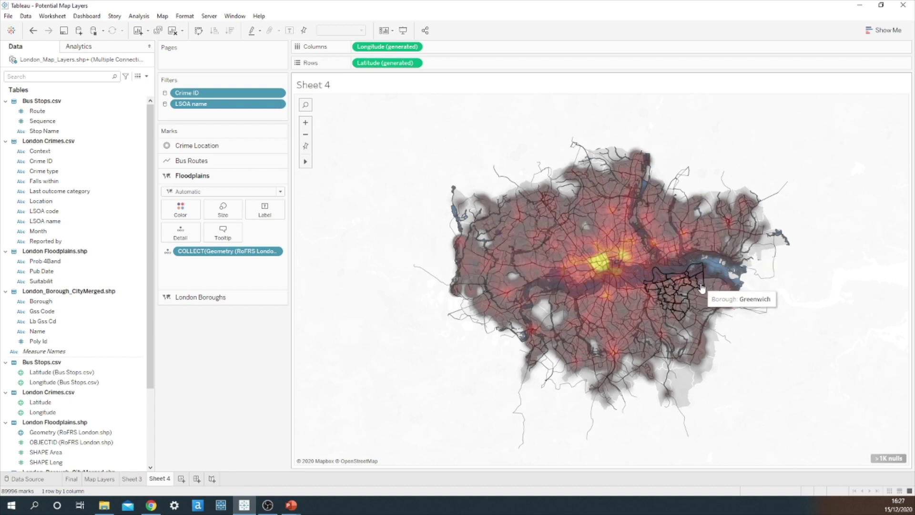
pyautogui.moveTo(633, 350)
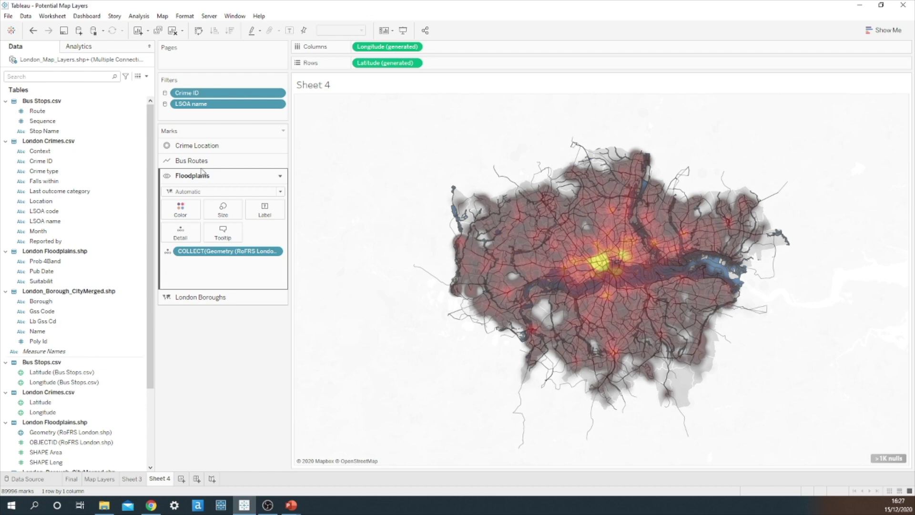
pyautogui.moveTo(203, 172); pyautogui.dragTo(205, 158)
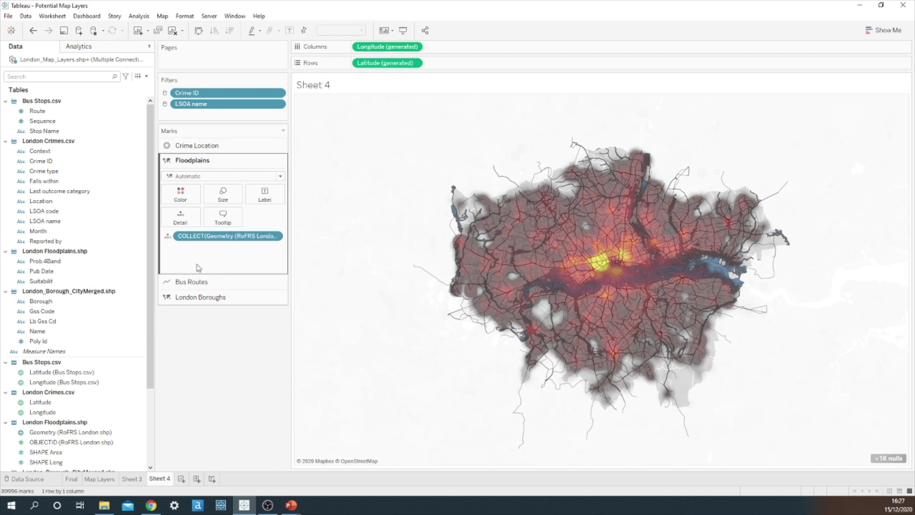
# - Move the Bus Routes layer to the top, above Crime Location, Floodplains and London Boroughs
pyautogui.moveTo(197, 284); pyautogui.dragTo(204, 145)
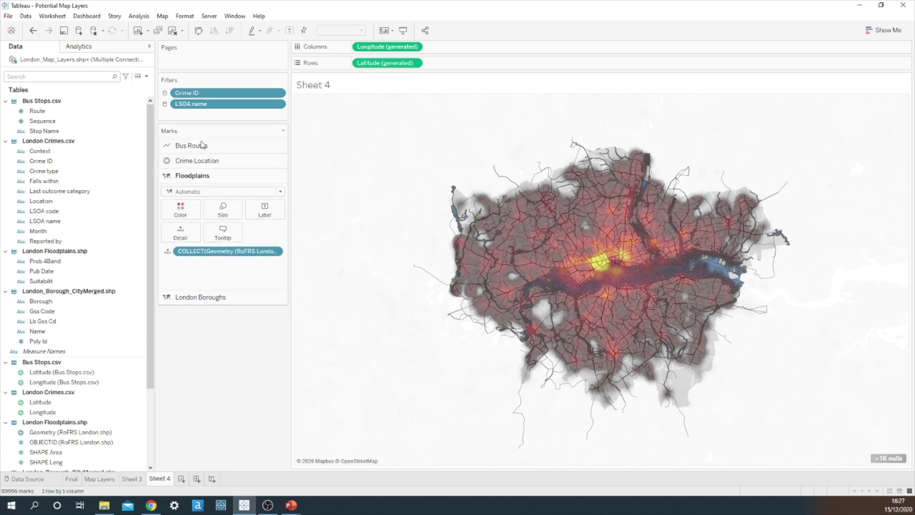